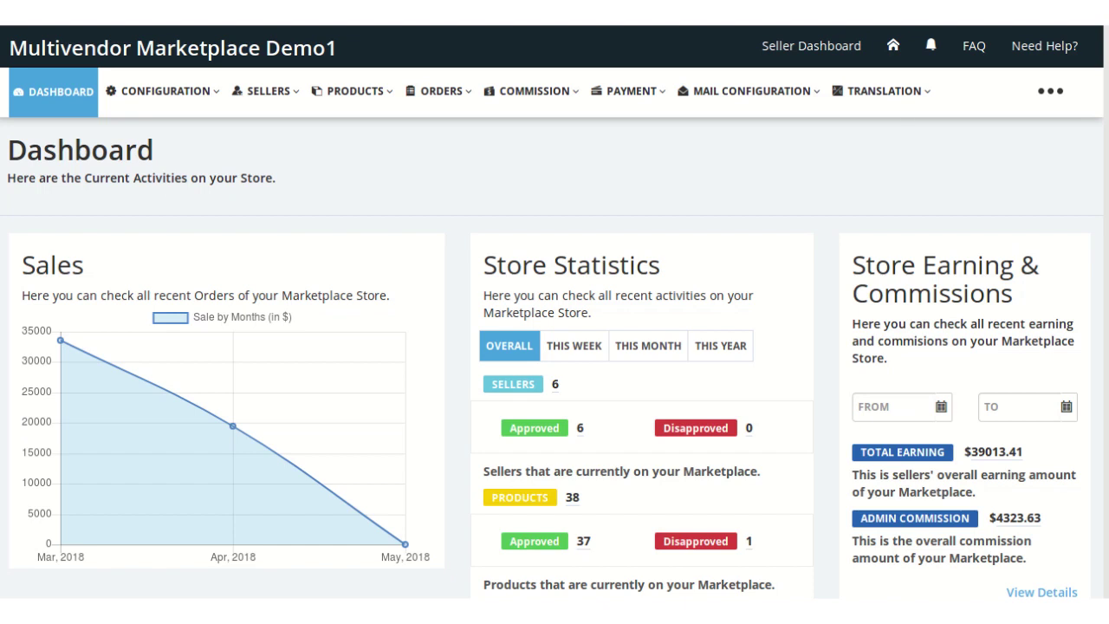
- Enable the Stripe Connect feature app, agree to the added $10.00 plan amount and approve the monthly charge
left_click(1050, 91)
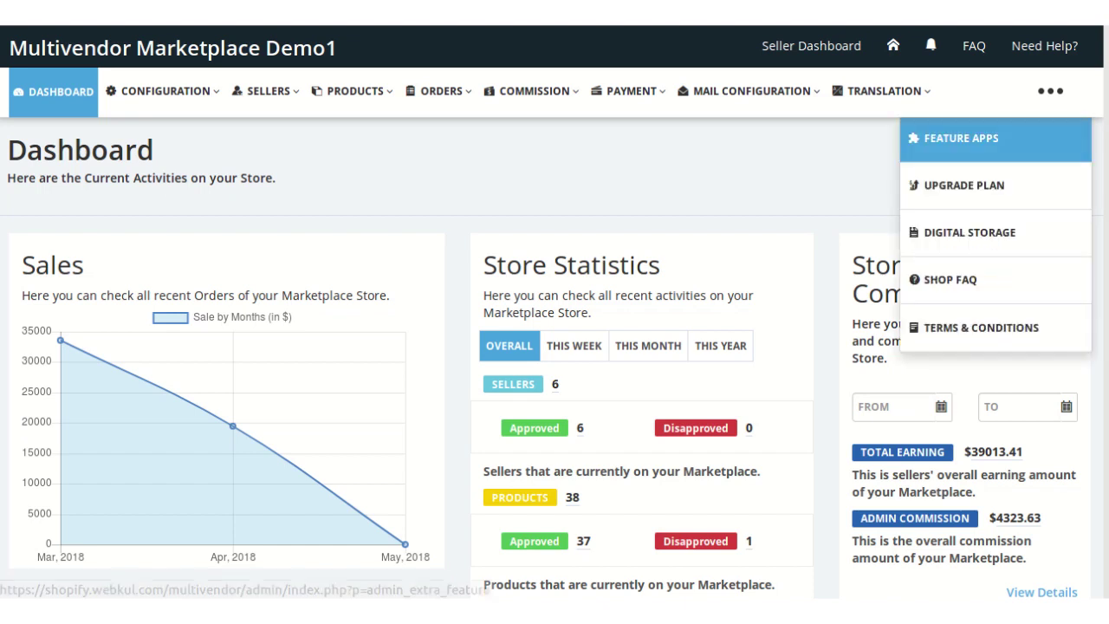
left_click(961, 137)
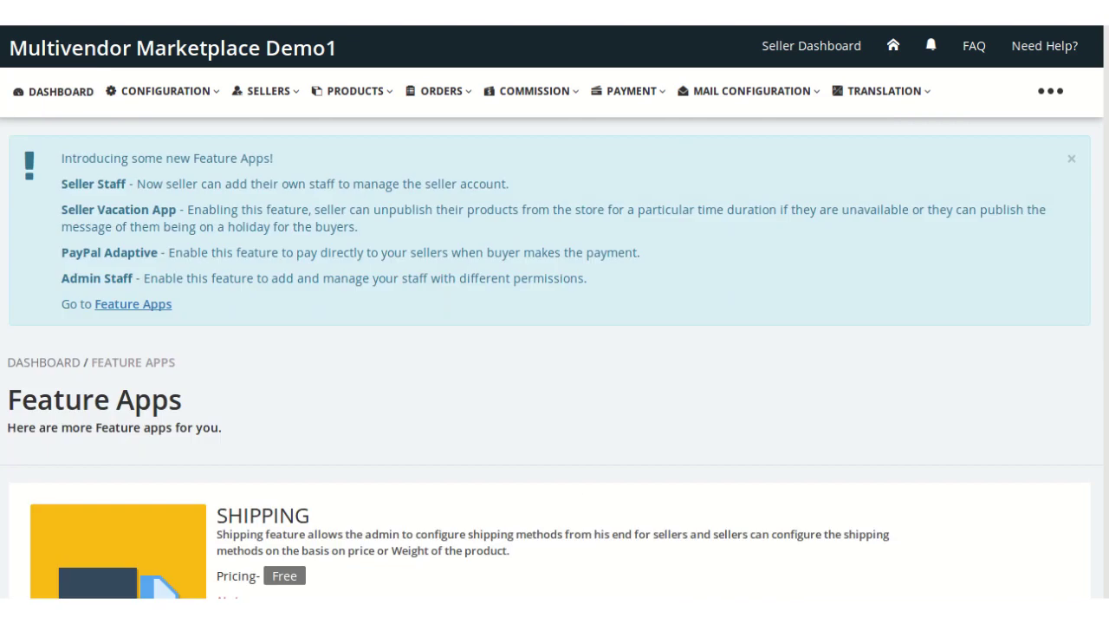
left_click_drag(1106, 45, 1107, 324)
scroll(555, 358, "down", 15)
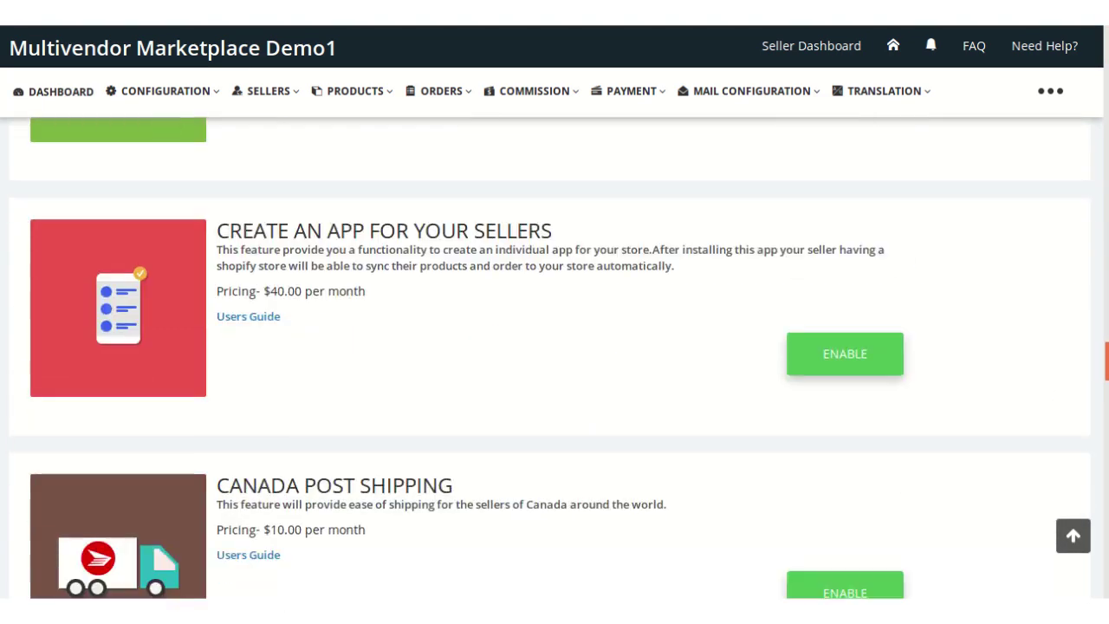
scroll(554, 358, "down", 7)
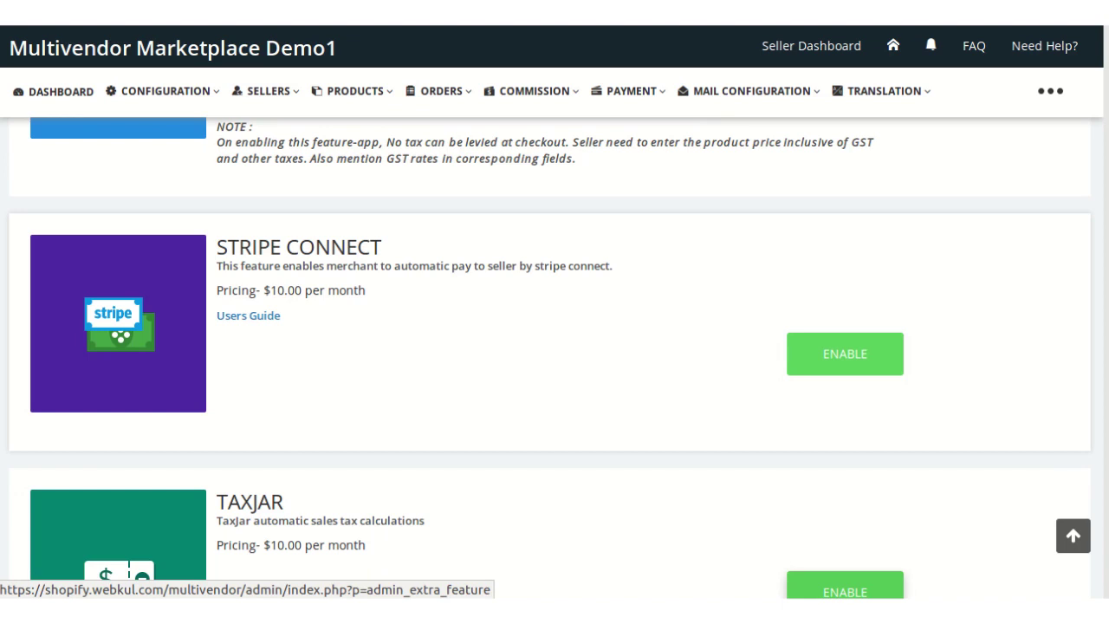
left_click(845, 354)
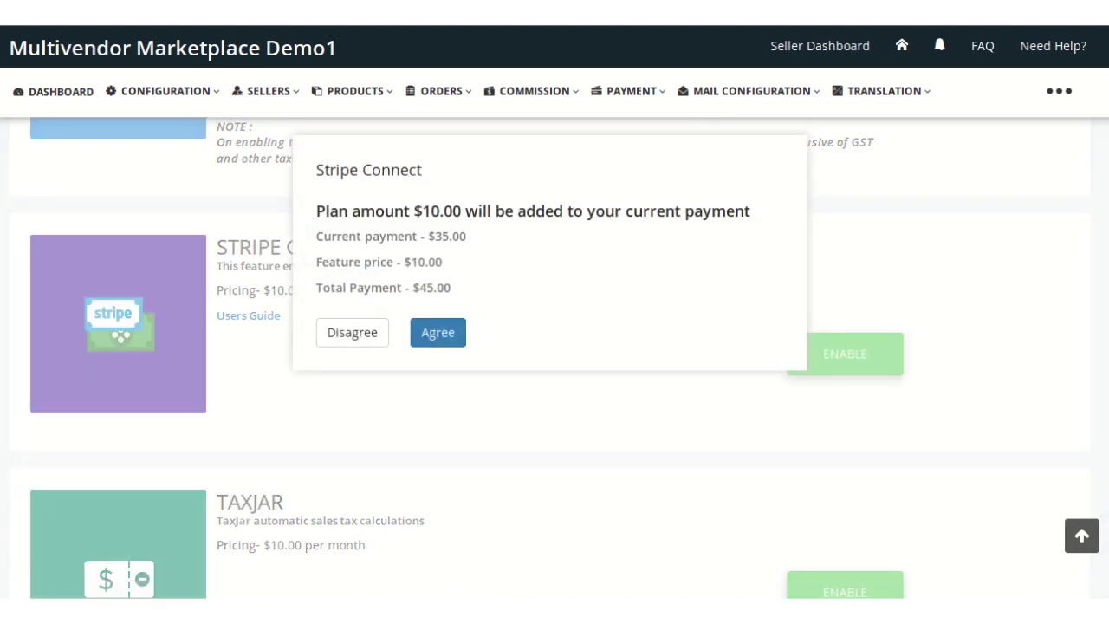
left_click(438, 332)
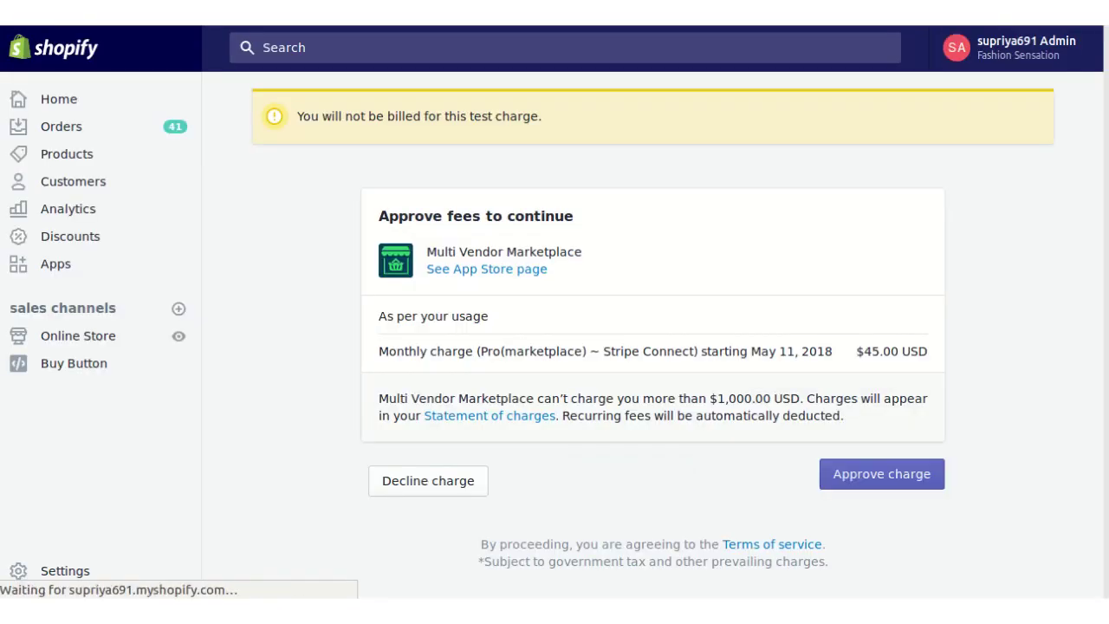
left_click(882, 475)
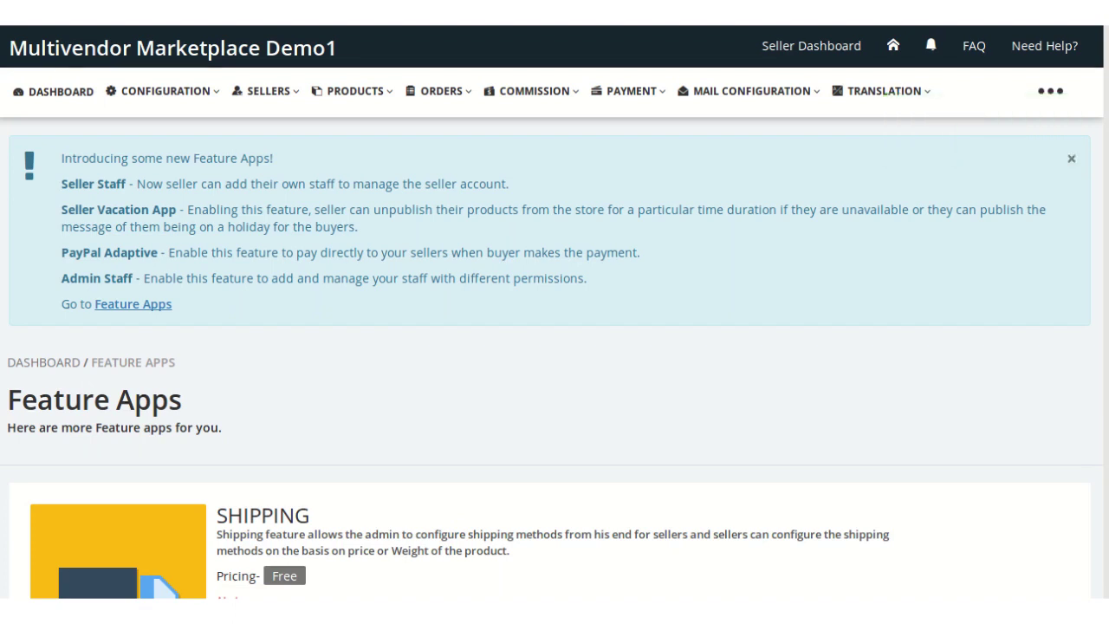
- Open the Checkout Payment Method settings for orders and bring up the form for adding Stripe
left_click(1071, 158)
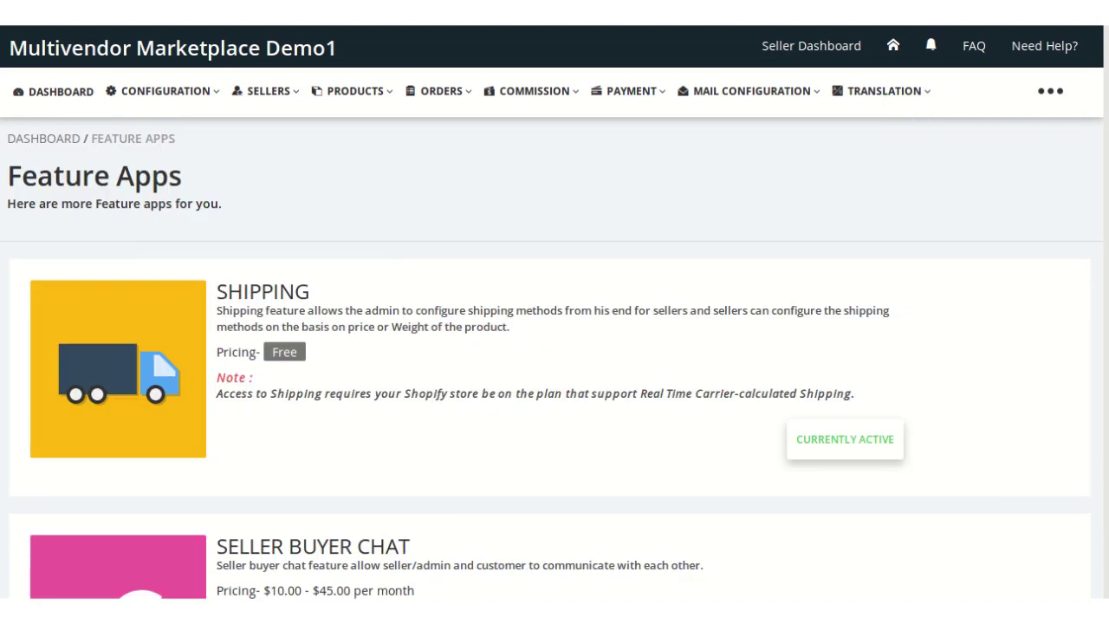
mouse_move(440, 91)
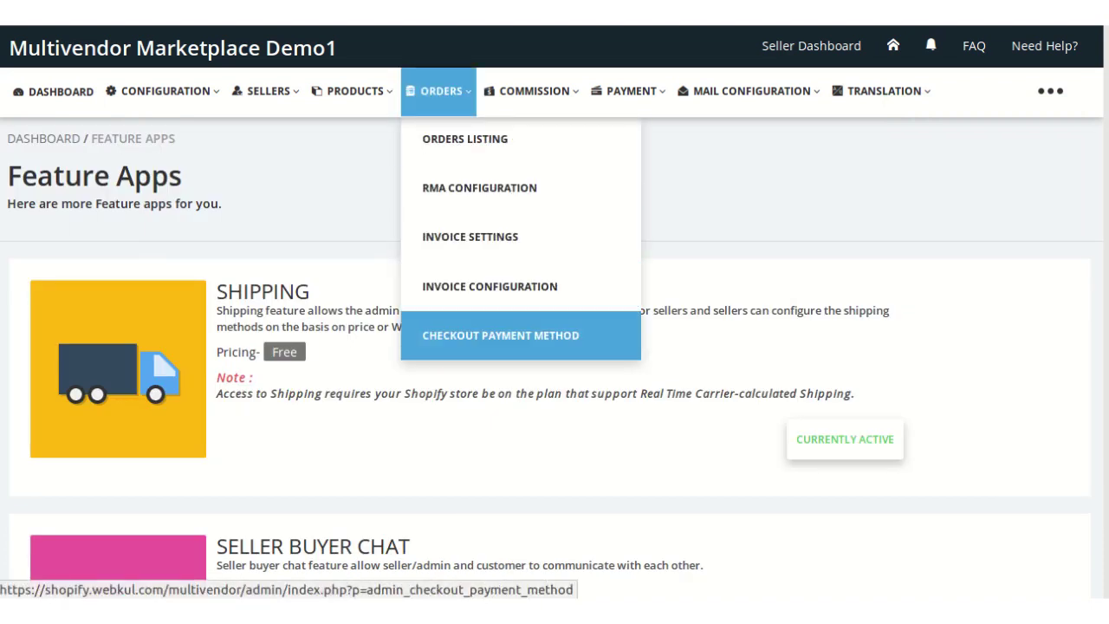
left_click(500, 336)
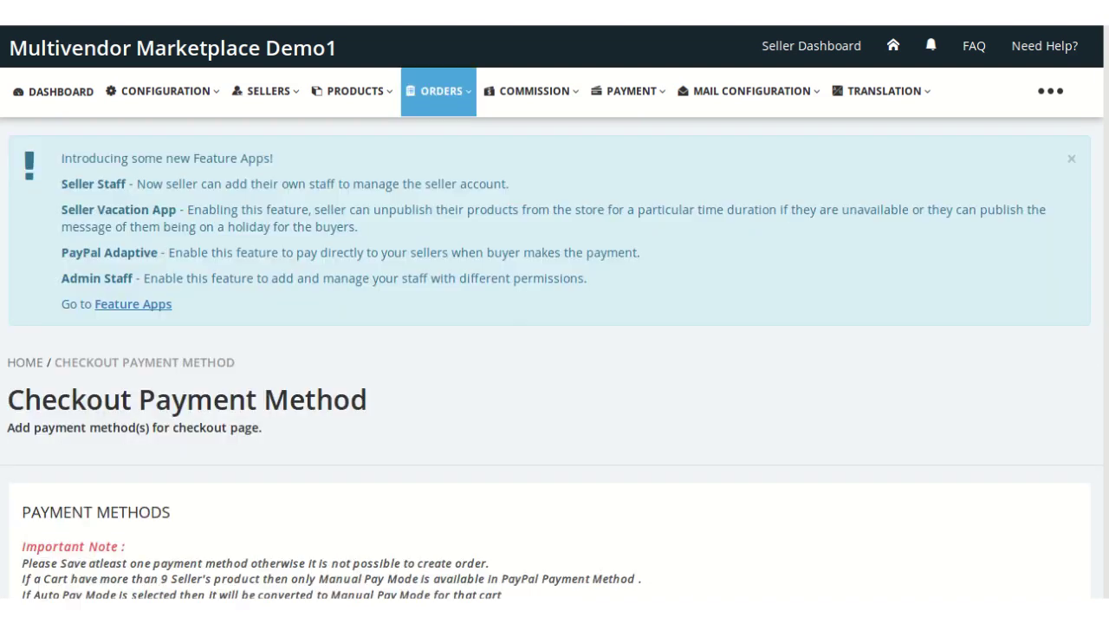
scroll(555, 359, "down", 2)
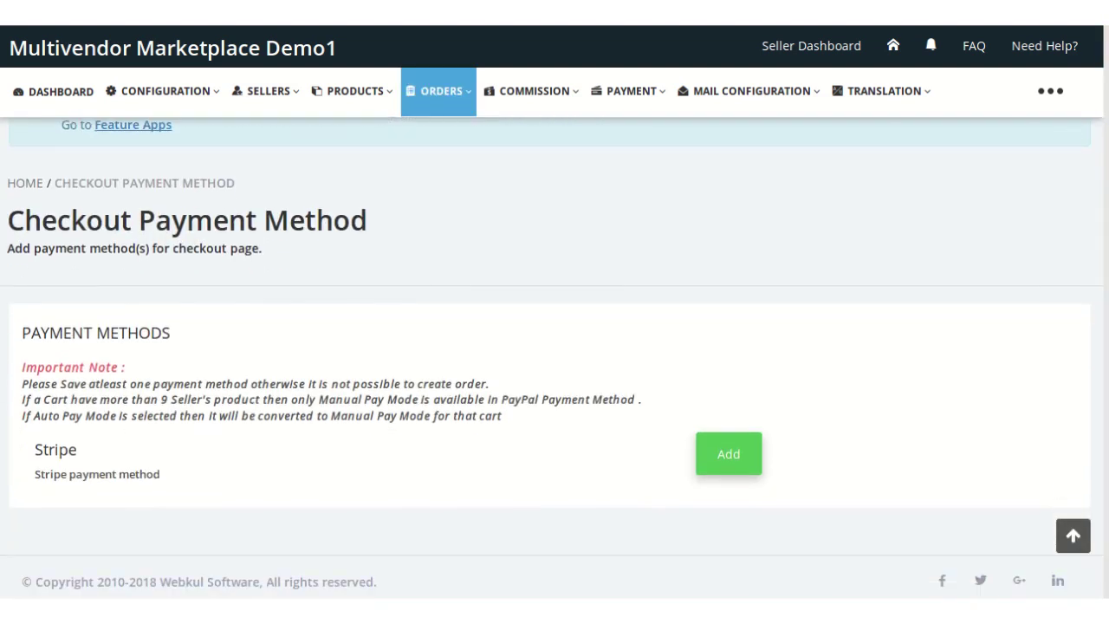
left_click(729, 454)
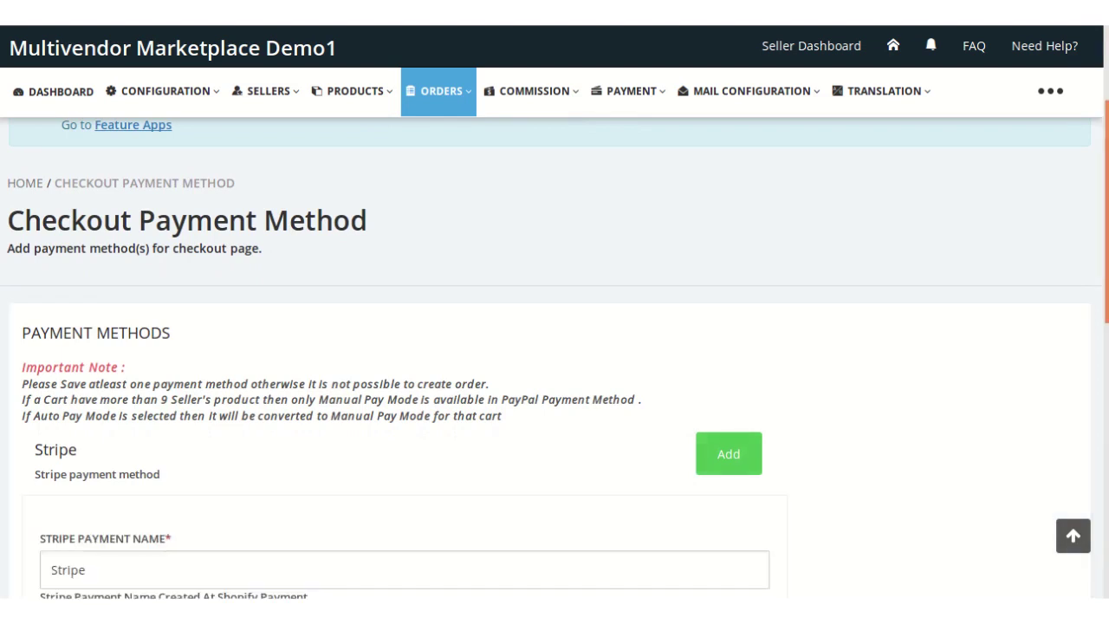
left_click_drag(1106, 212, 1107, 265)
scroll(554, 360, "down", 2)
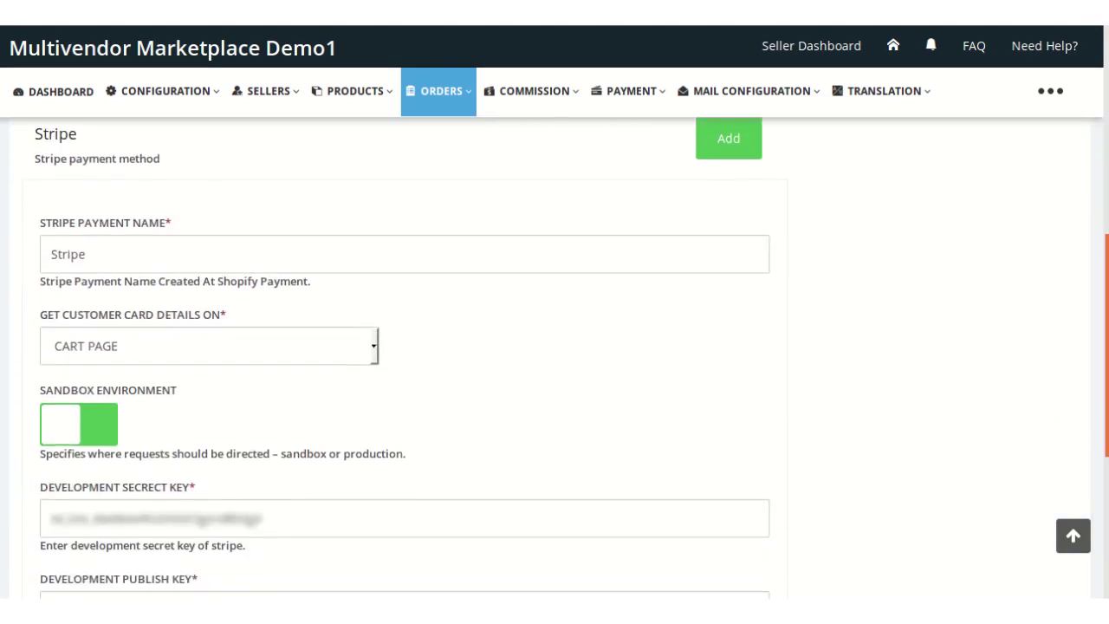
scroll(554, 360, "up", 3)
scroll(554, 360, "up", 2)
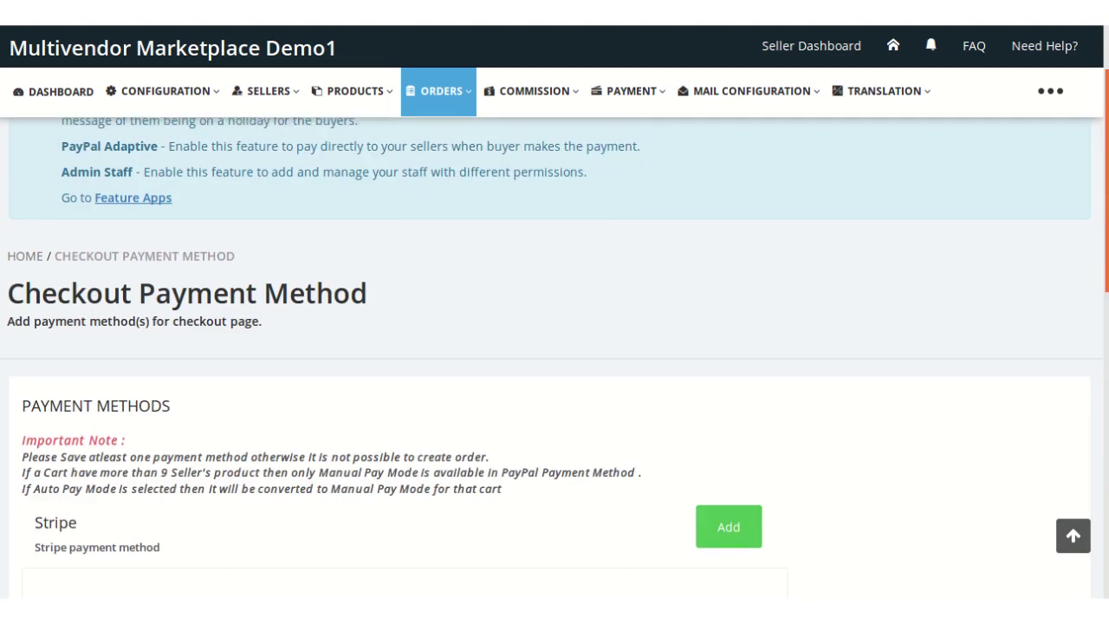
scroll(555, 360, "down", 4)
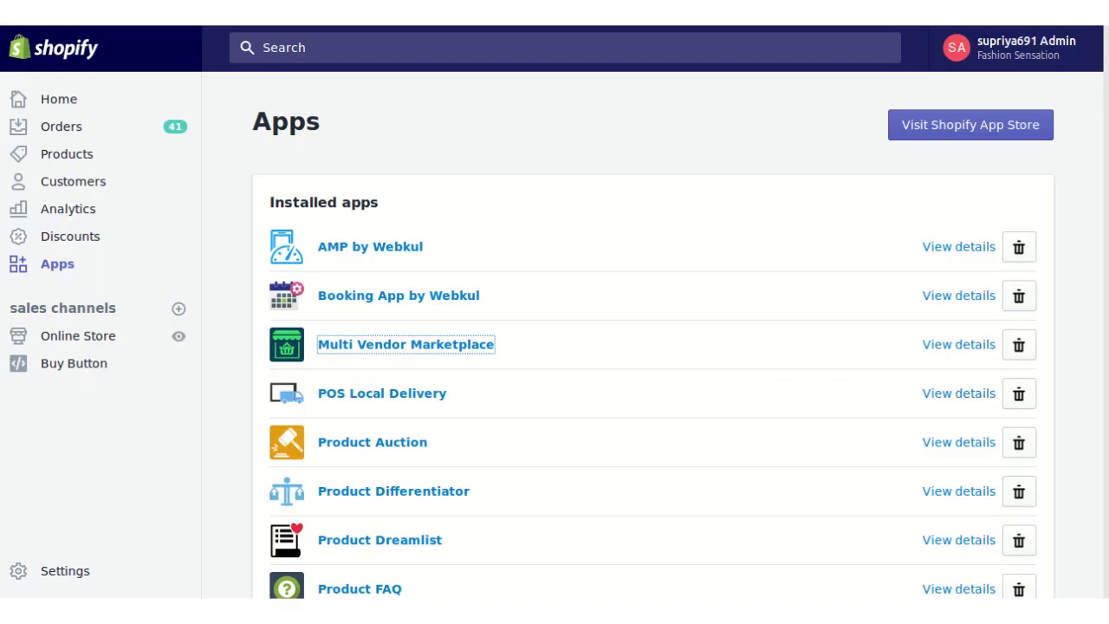
- In the Shopify admin's payment providers, create and activate a custom manual payment method named Stripe Payment
left_click(61, 570)
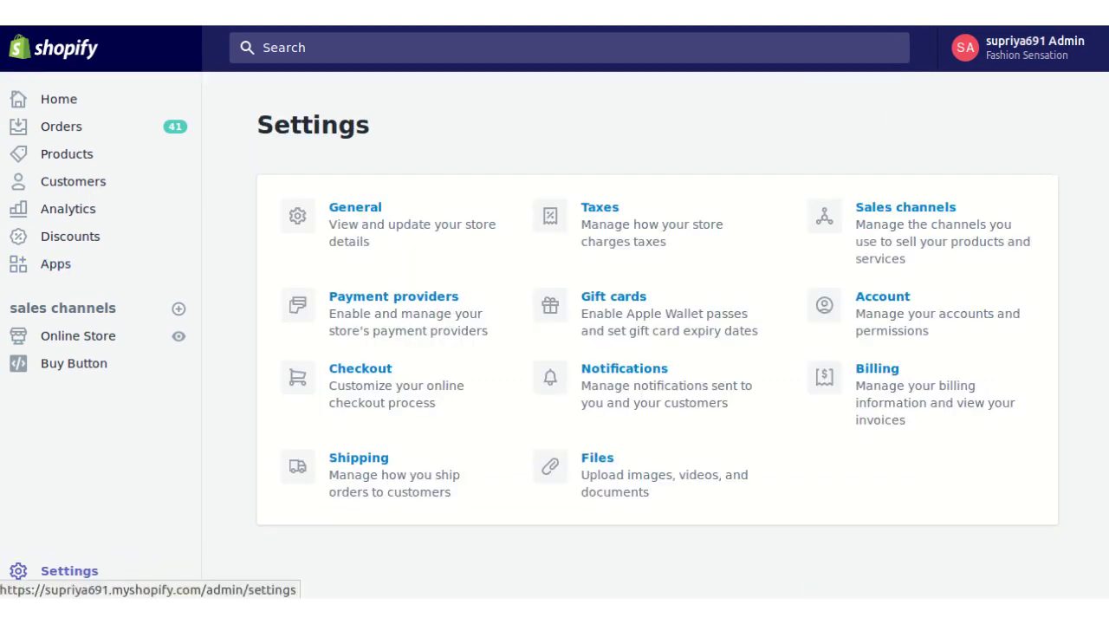
left_click(393, 297)
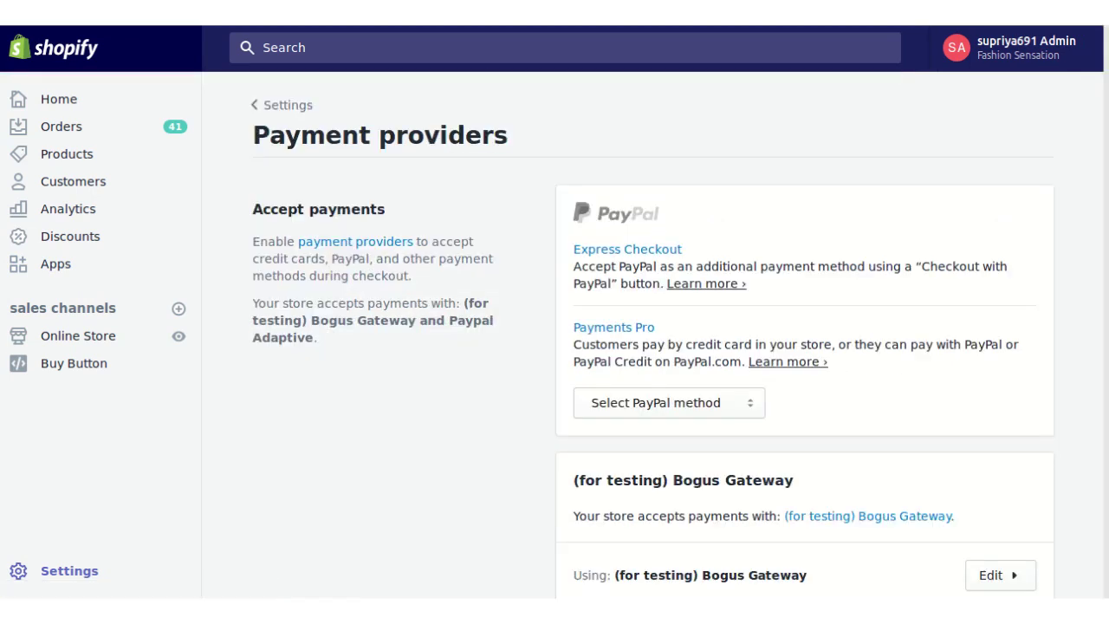
scroll(650, 347, "down", 7)
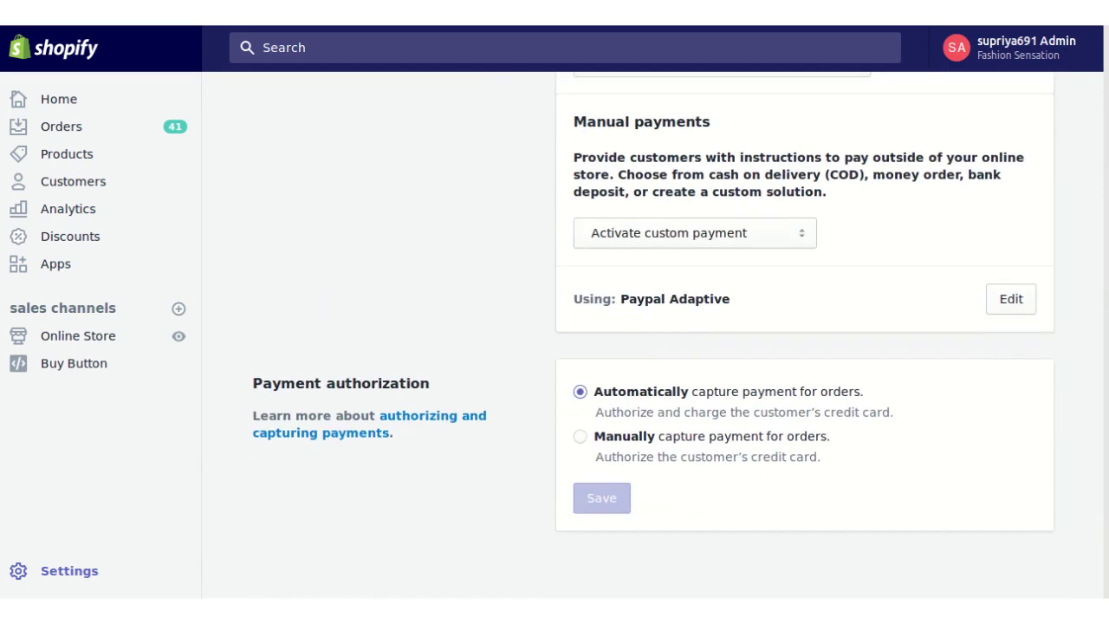
left_click(695, 233)
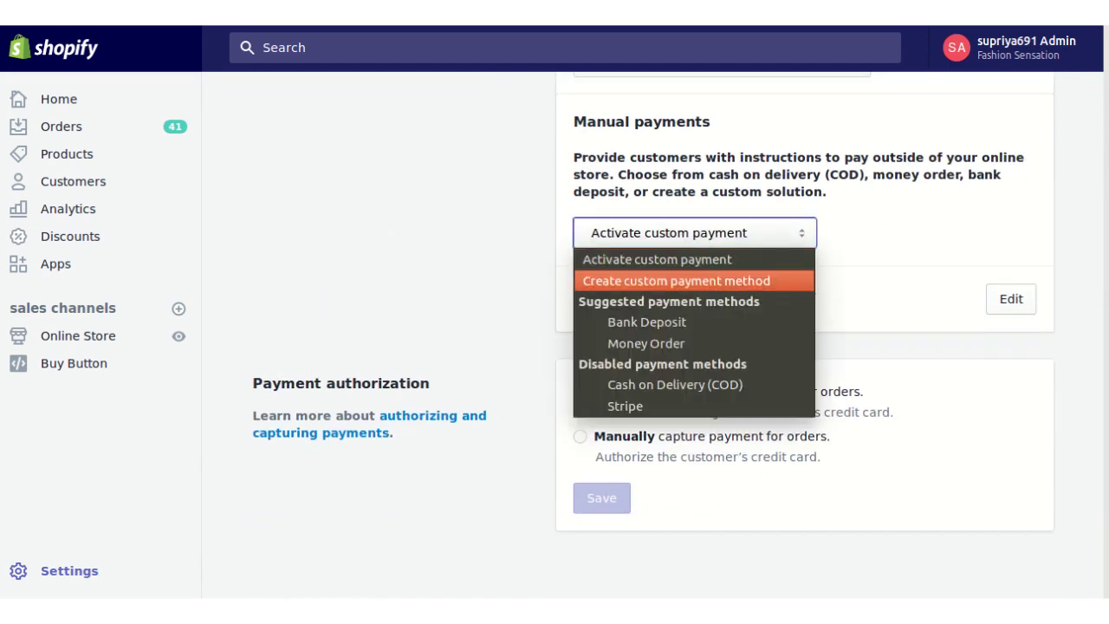
key("Return")
left_click(804, 320)
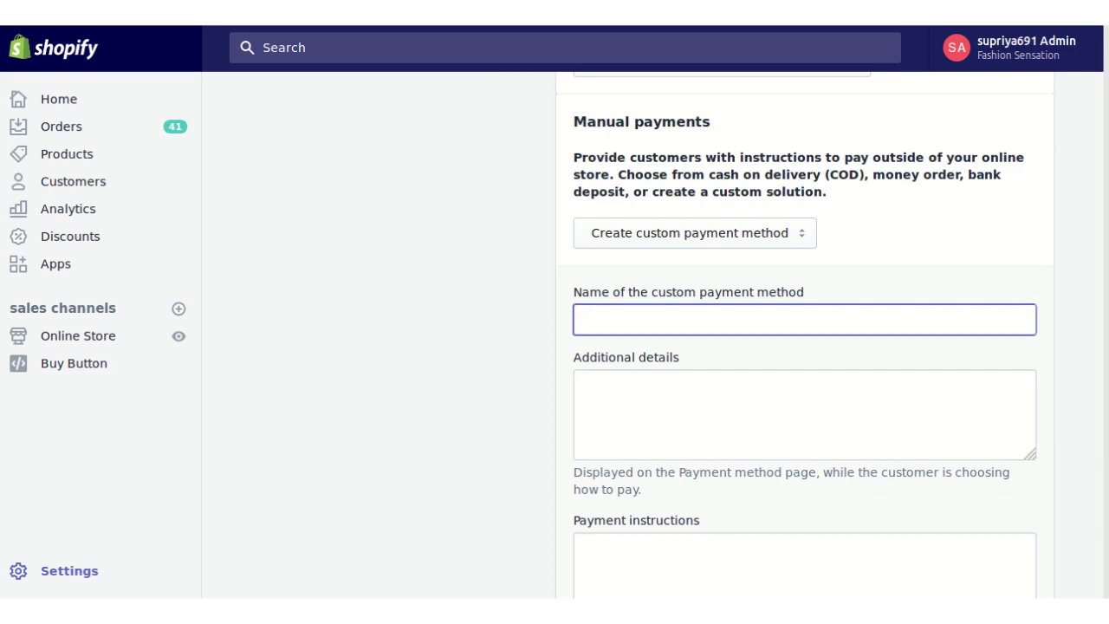
left_click(804, 320)
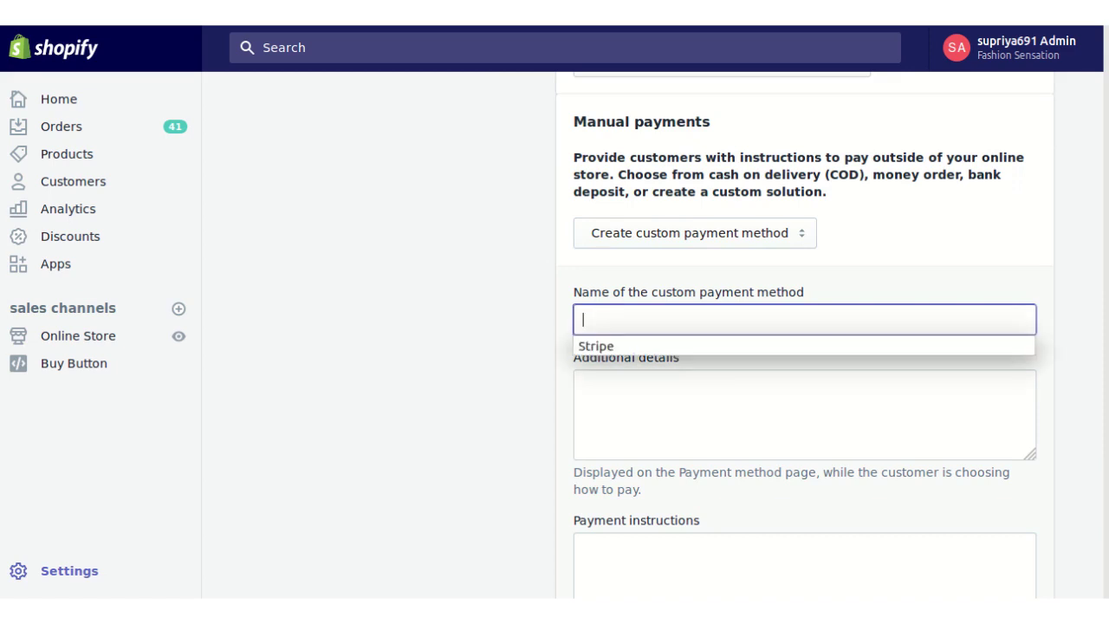
type("Stripe Pay")
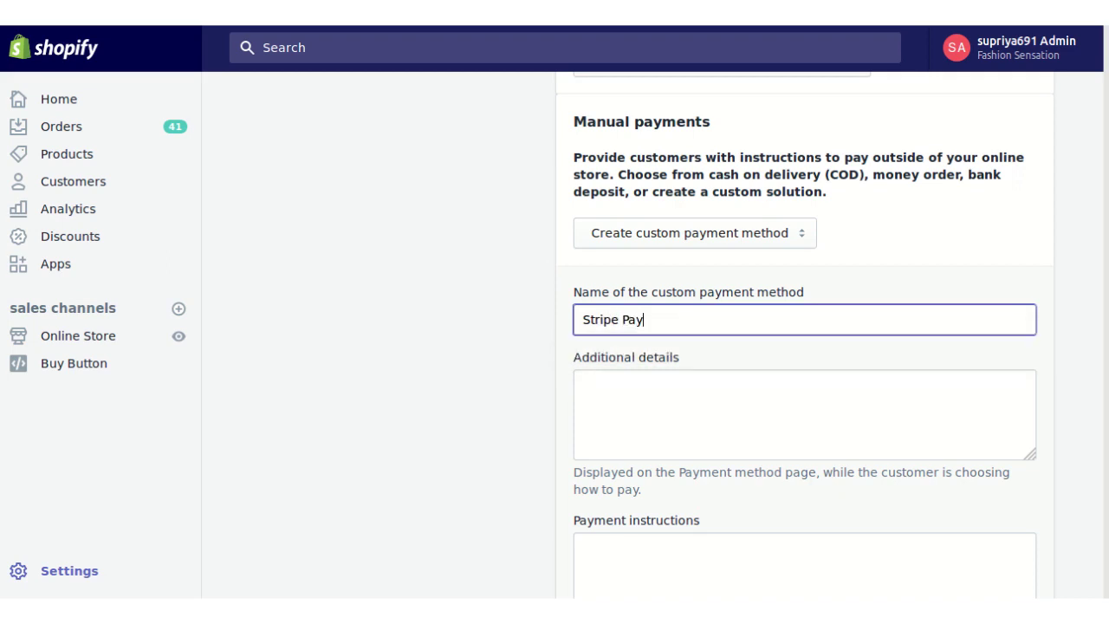
type("ment")
scroll(805, 346, "down", 3)
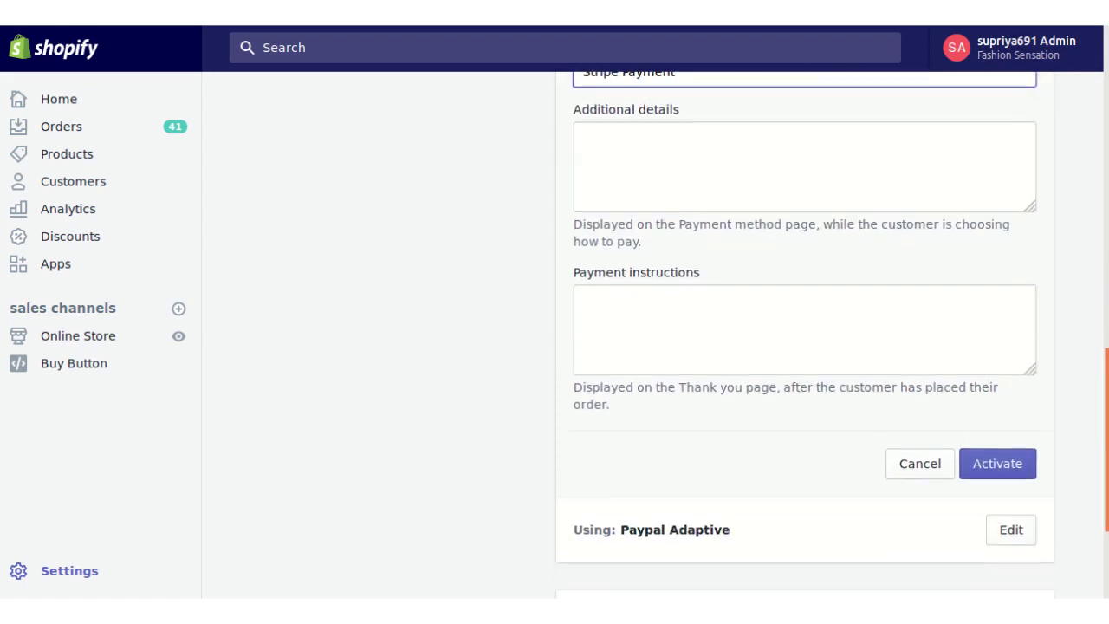
left_click(997, 464)
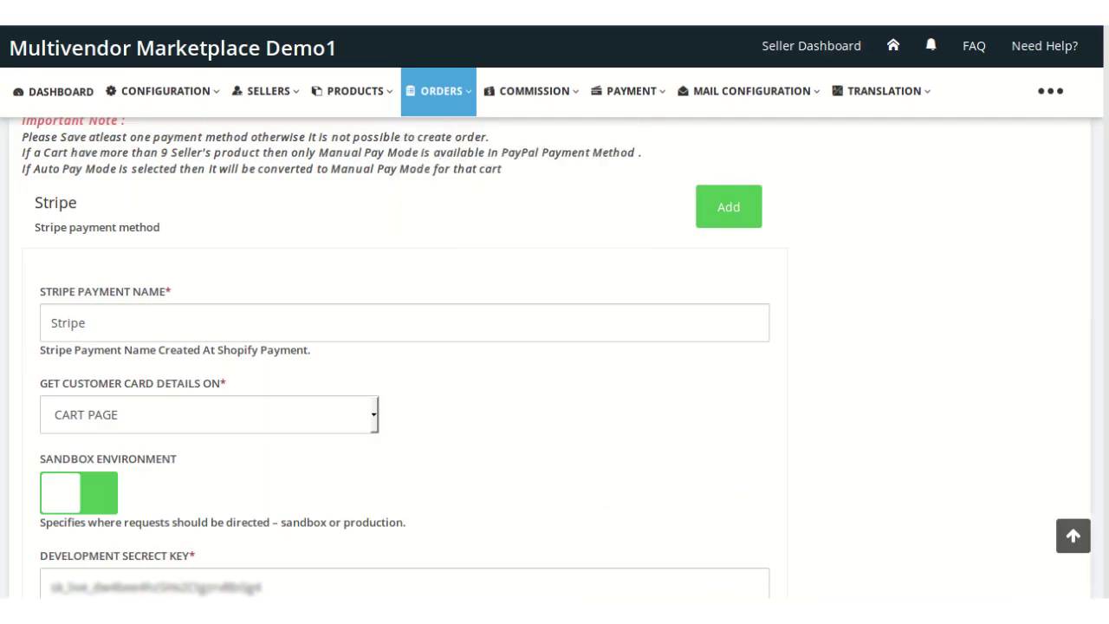
- Back in Multivendor Marketplace, set the Stripe payment name to Stripe Payment, keeping customer card details on Cart Page
left_click_drag(1106, 316, 1106, 311)
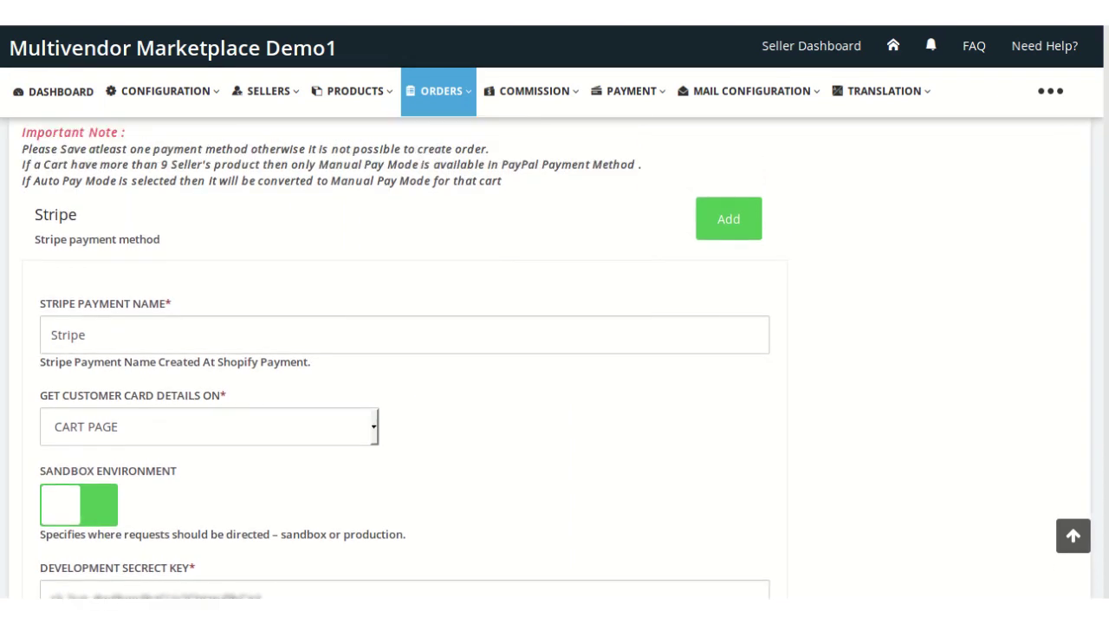
double_click(68, 335)
left_click(90, 335)
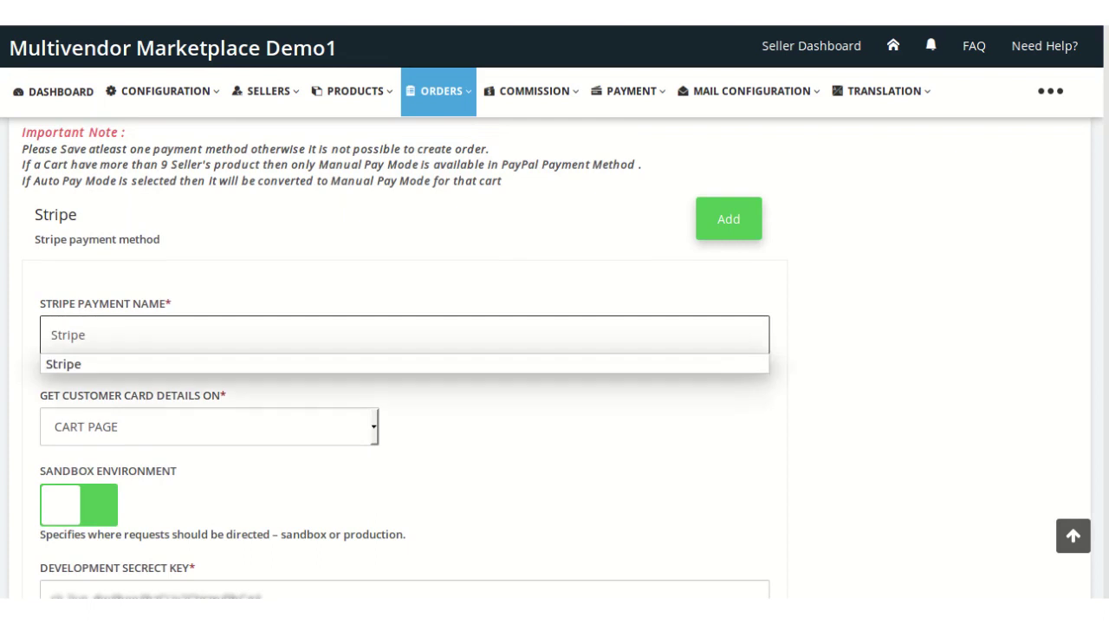
type("Payment")
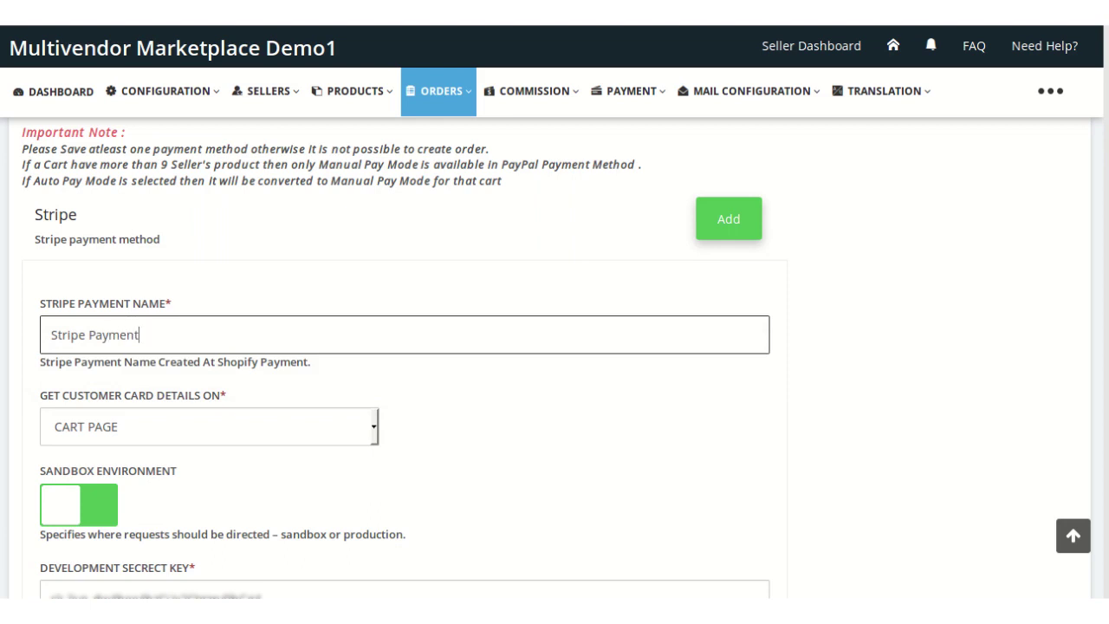
left_click(209, 426)
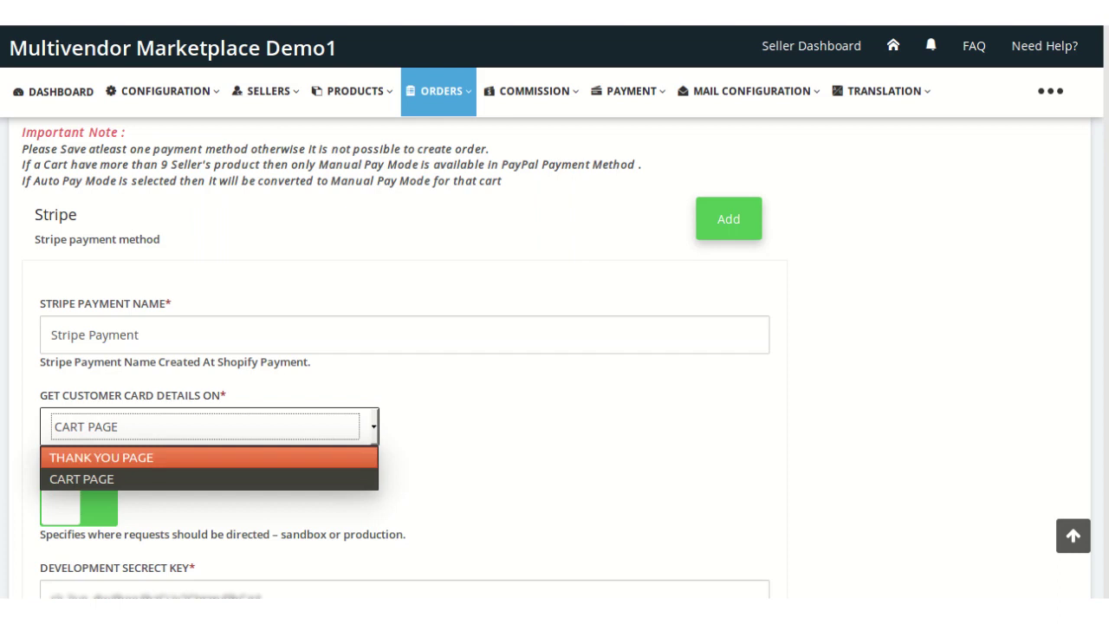
key("Escape")
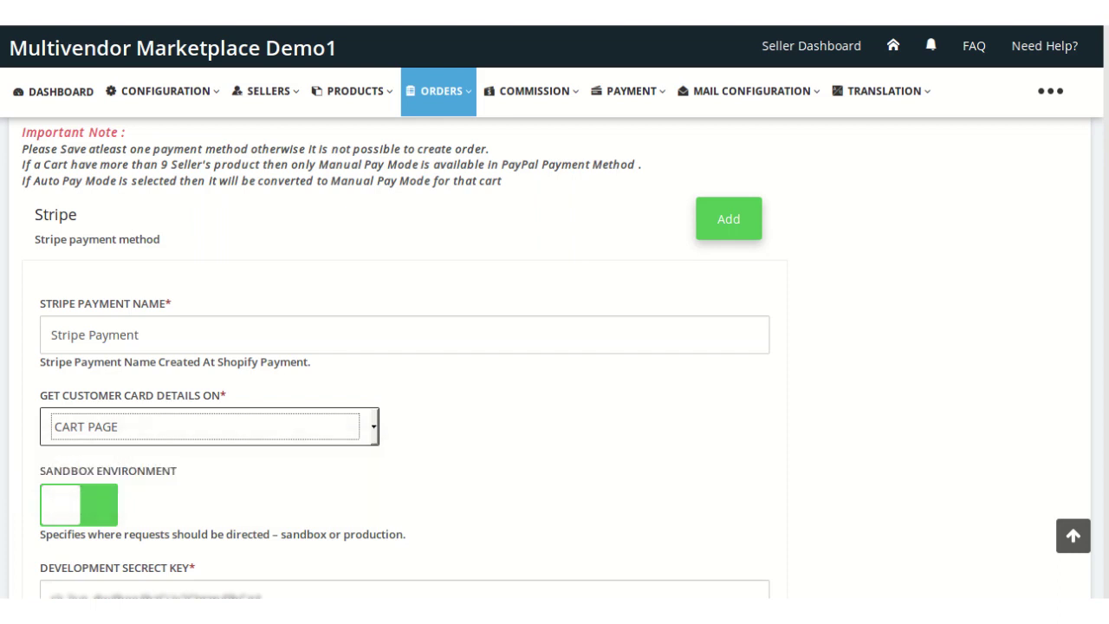
- Clear the existing Development Secret Key, Development Publish Key and Development Client ID from the Stripe payment method form
scroll(554, 364, "down", 3)
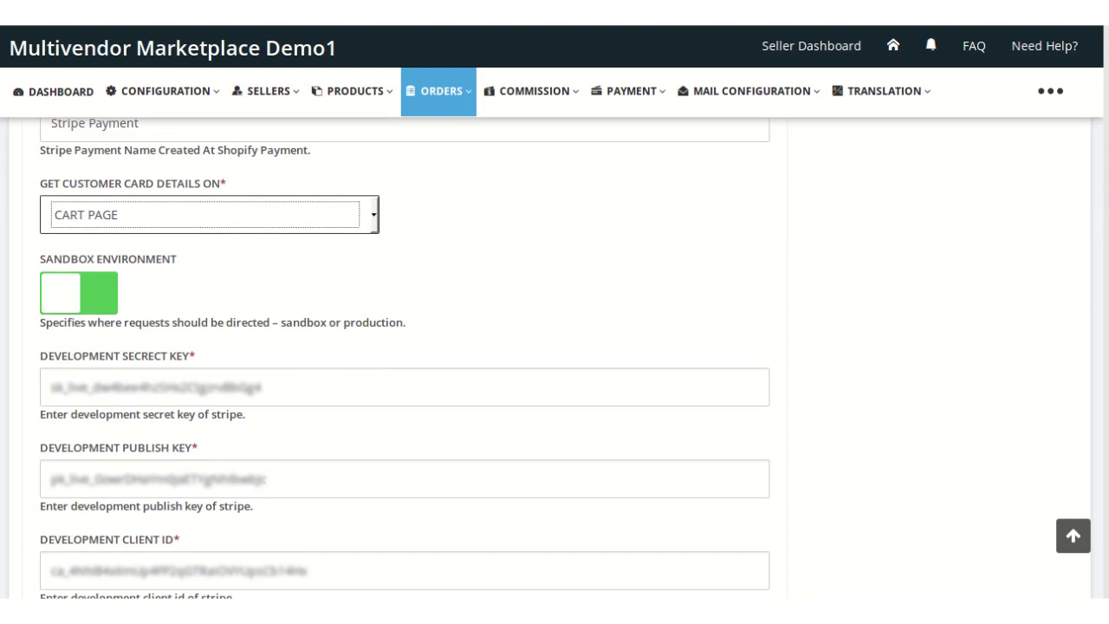
scroll(404, 364, "down", 1)
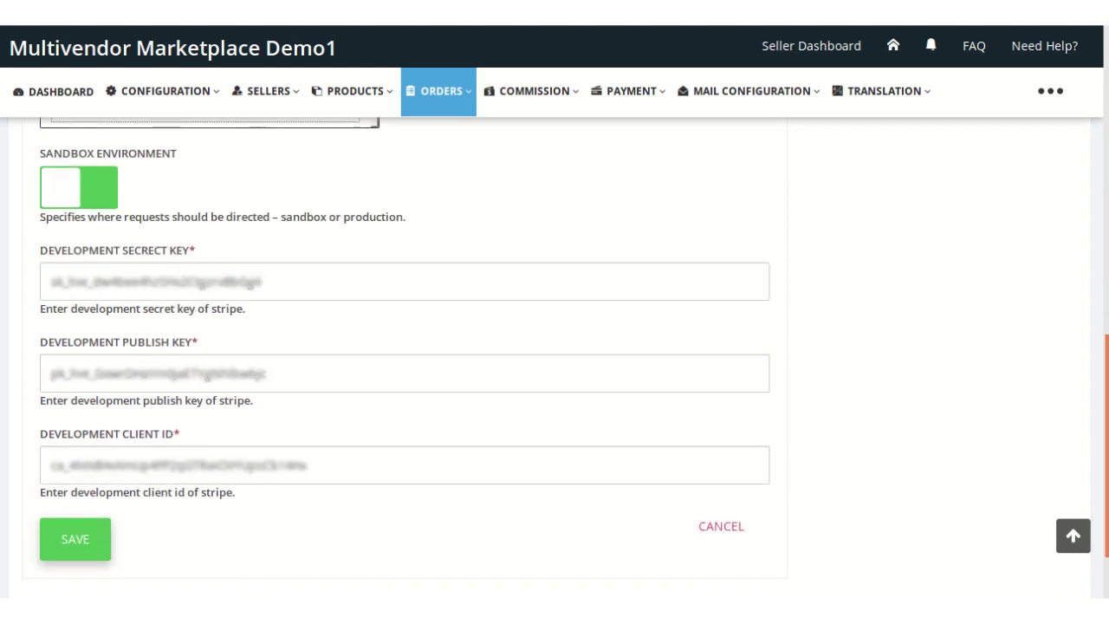
double_click(261, 281)
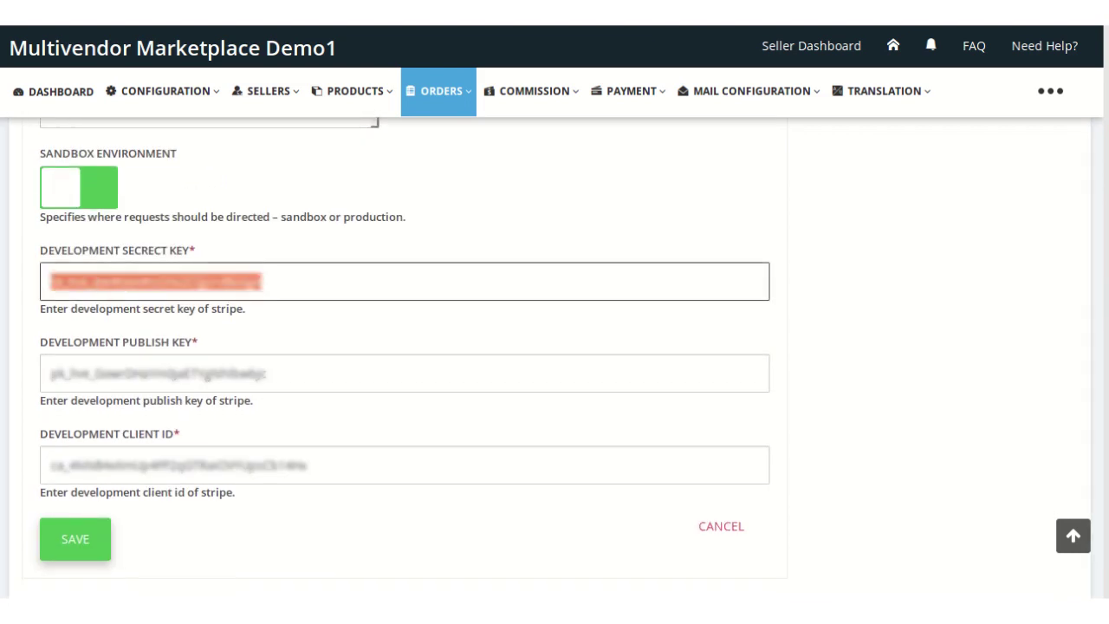
key("BackSpace")
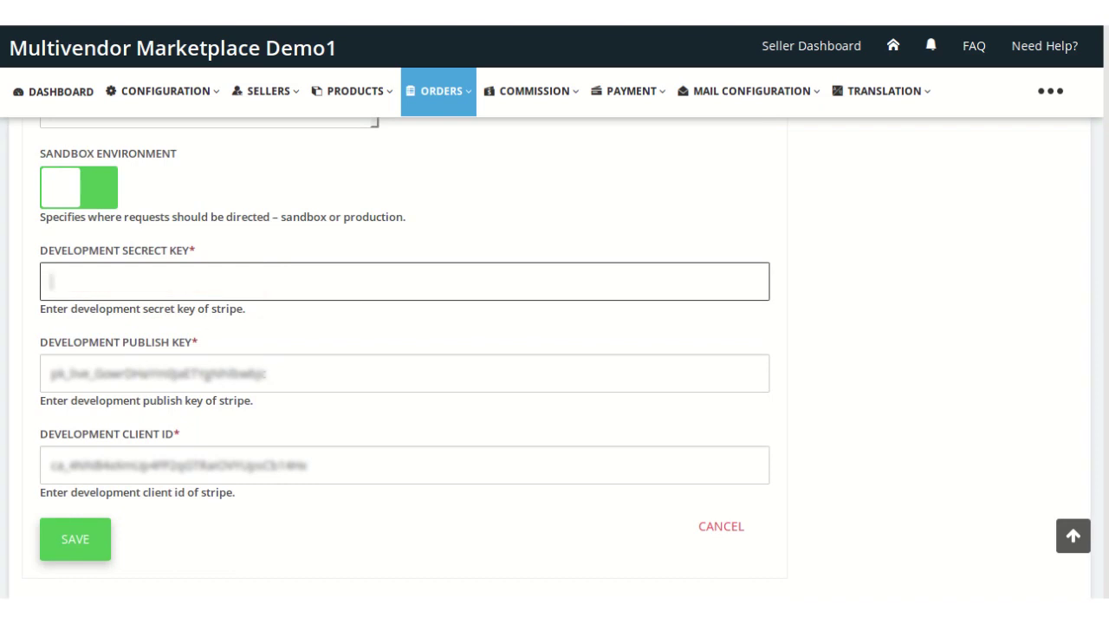
key("Tab")
key("BackSpace")
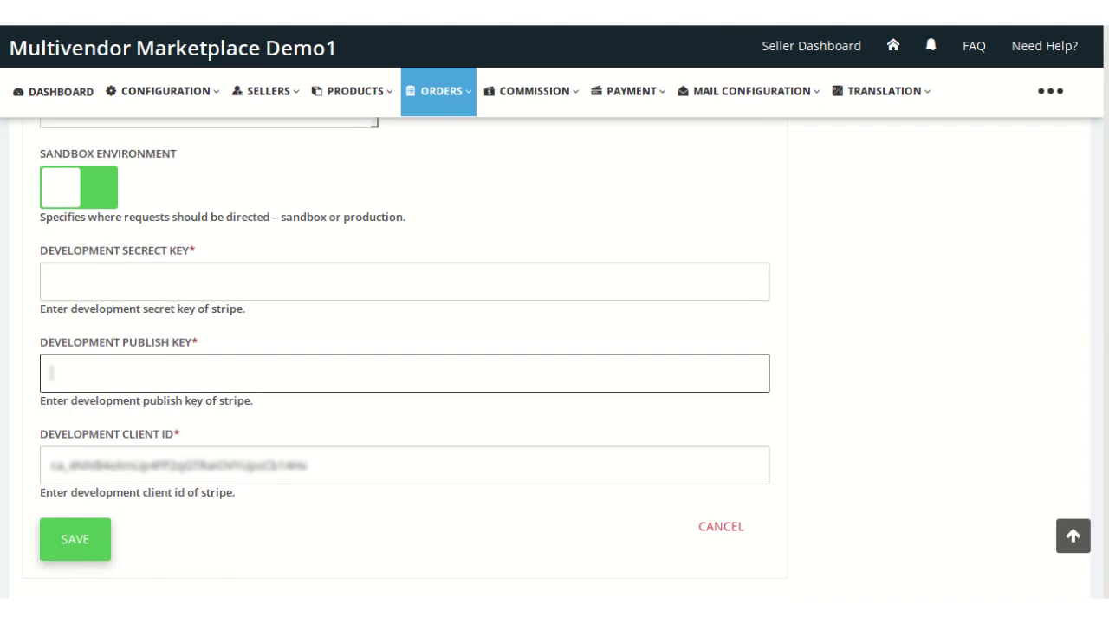
key("Tab")
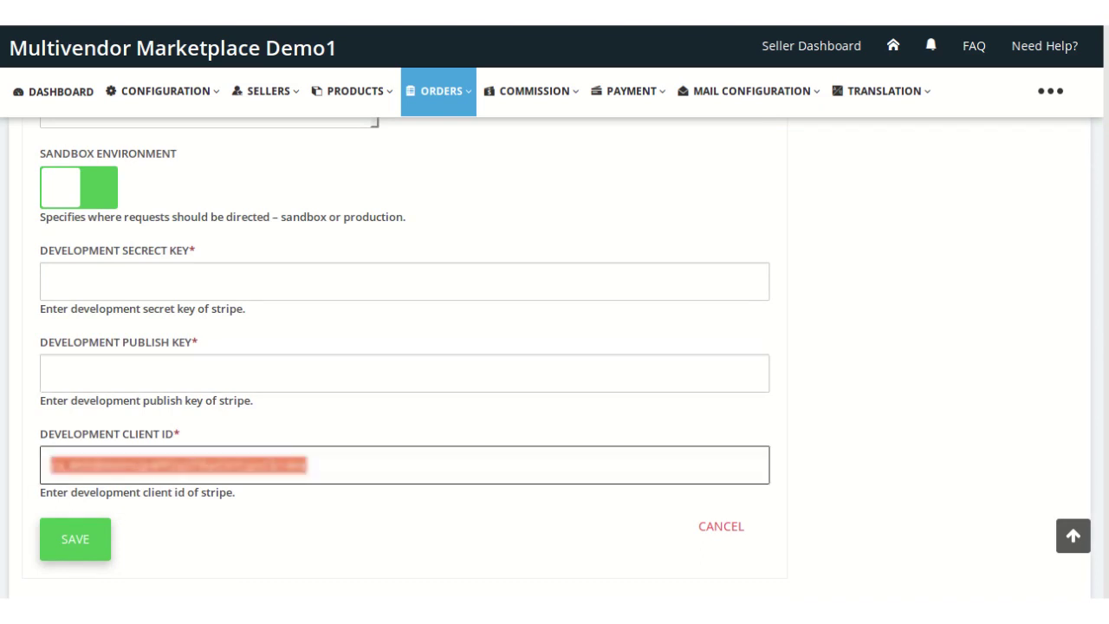
key("BackSpace")
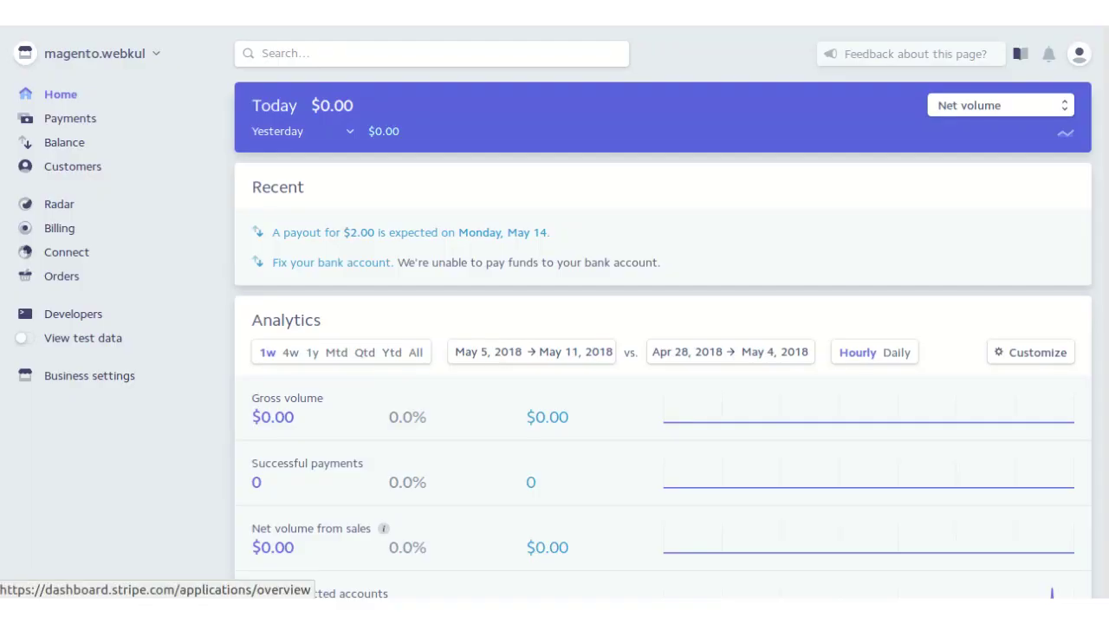
- Copy the live publishable key from the API keys in the Stripe dashboard and paste it as Multivendor Marketplace's Development Publish Key
left_click(73, 314)
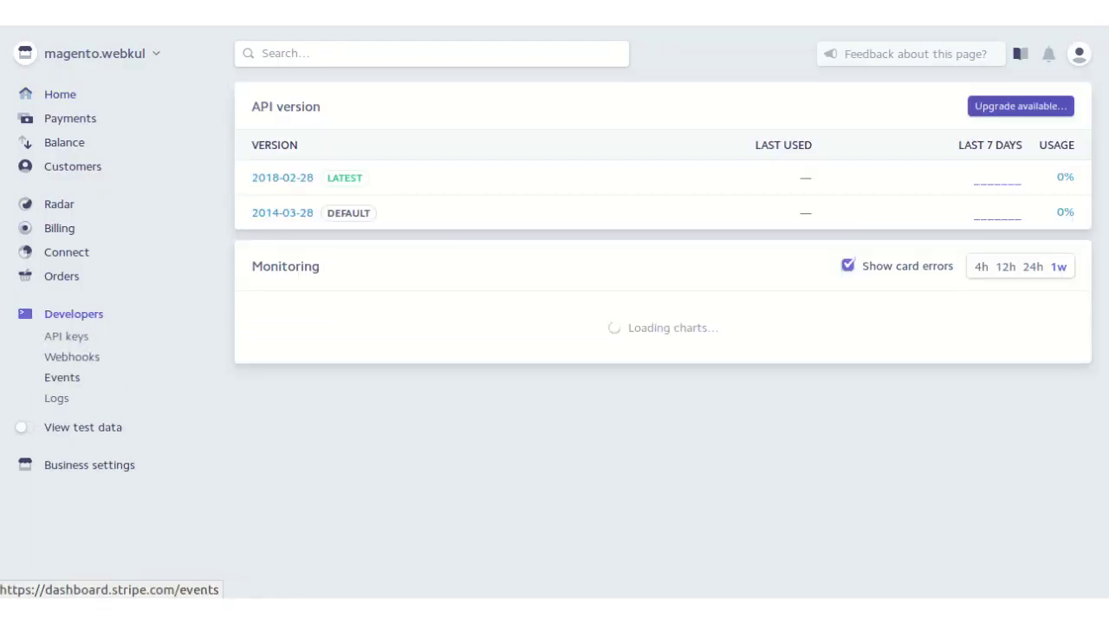
left_click(66, 336)
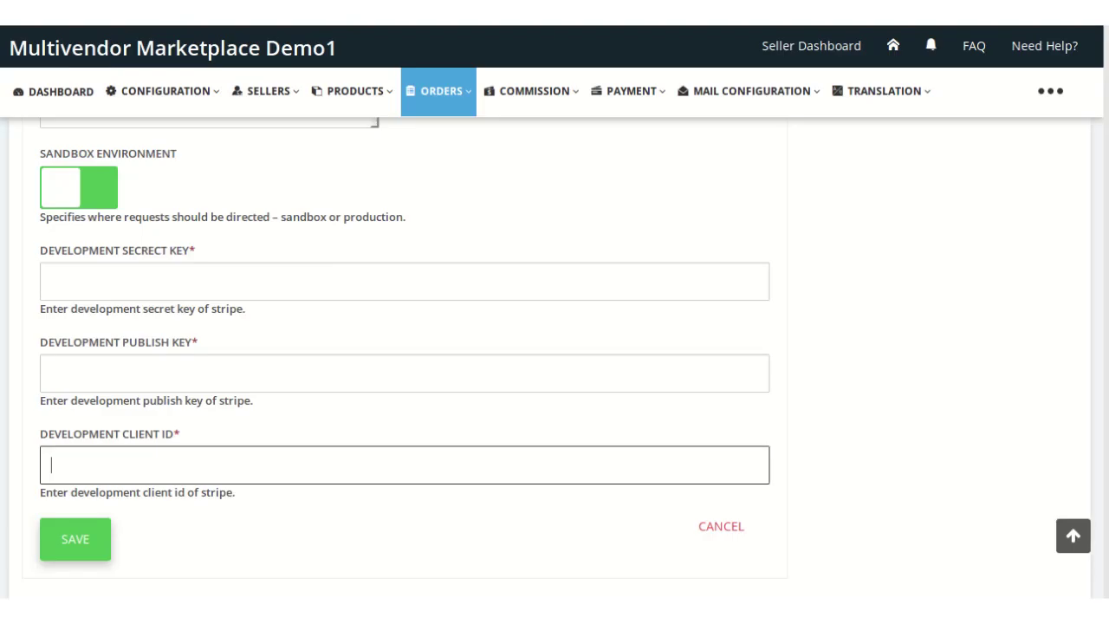
left_click(52, 281)
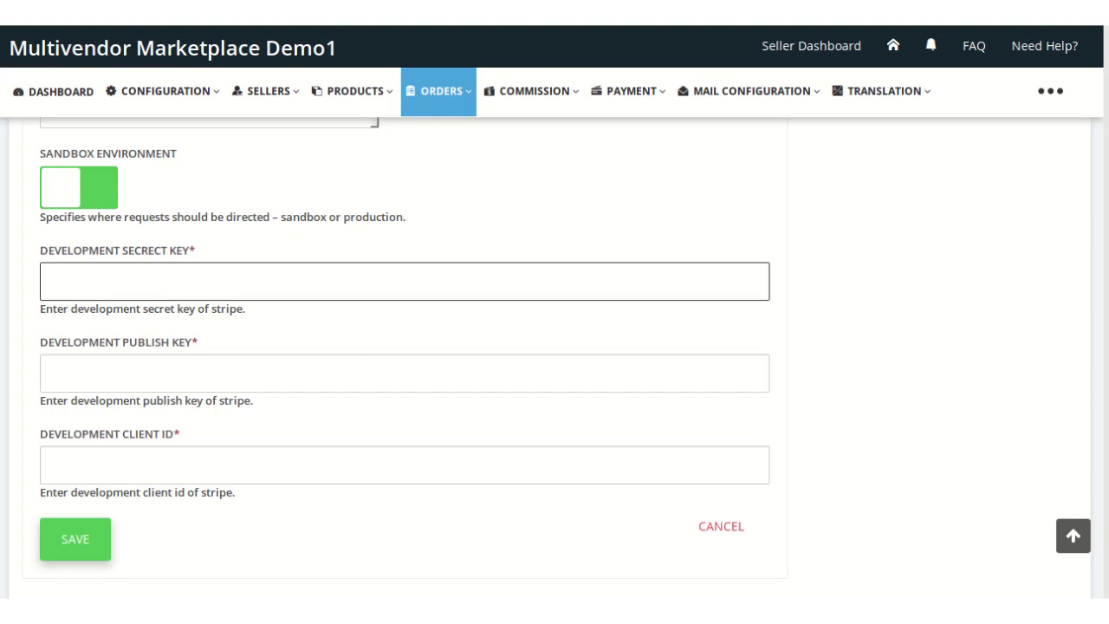
left_click(52, 373)
key("ctrl+v")
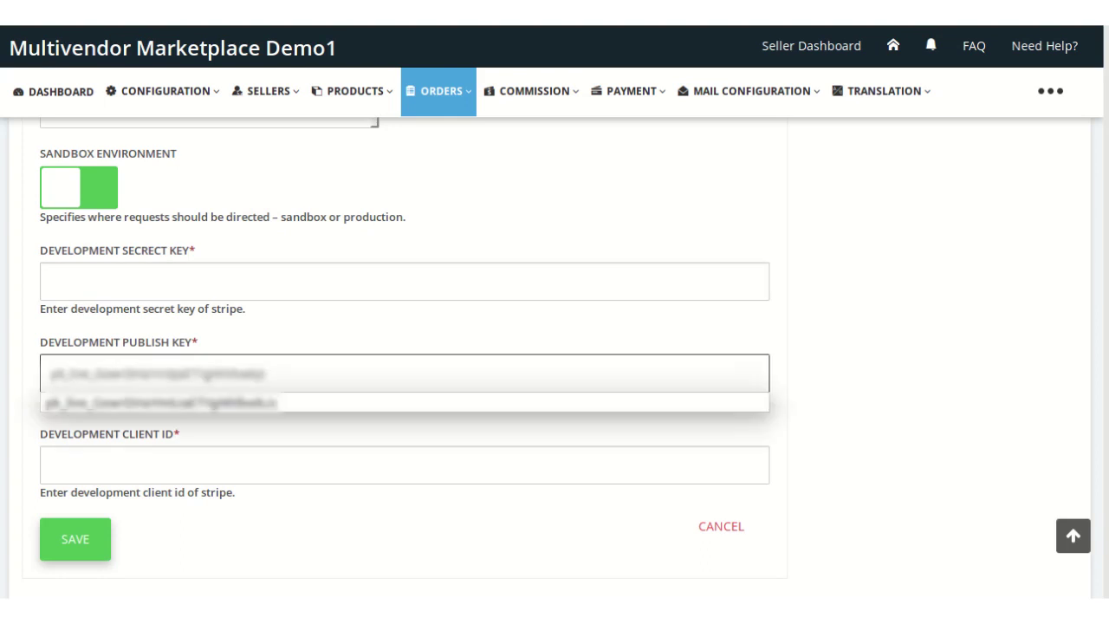
left_click(866, 373)
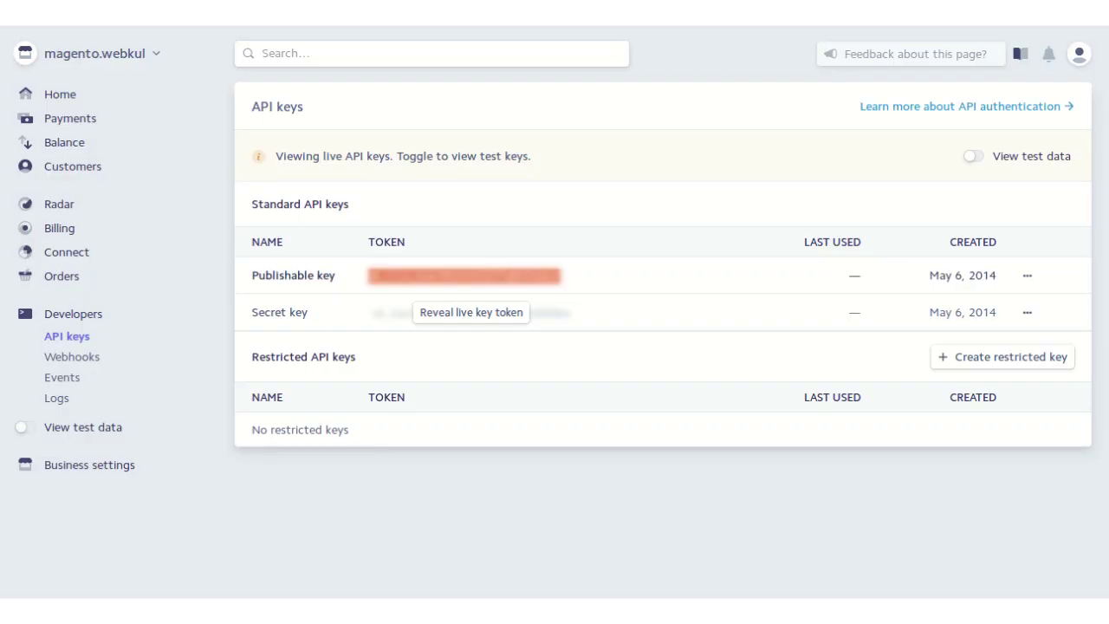
- Reveal and copy the live secret key in the Stripe dashboard and paste it as the Development Secret Key in Multivendor Marketplace
left_click(470, 312)
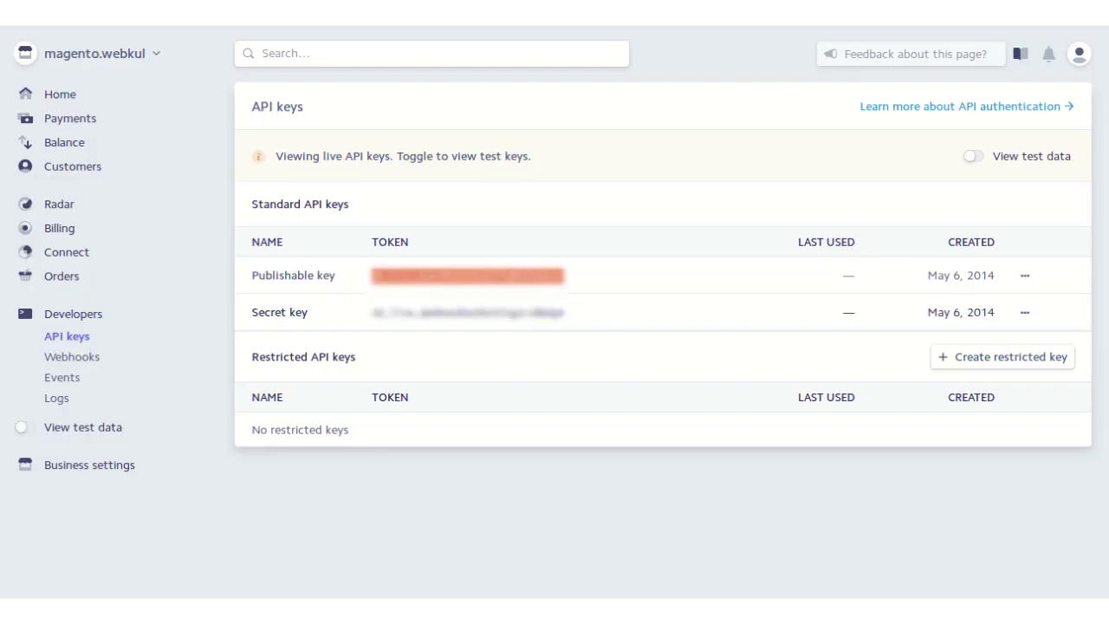
left_click_drag(372, 313, 566, 314)
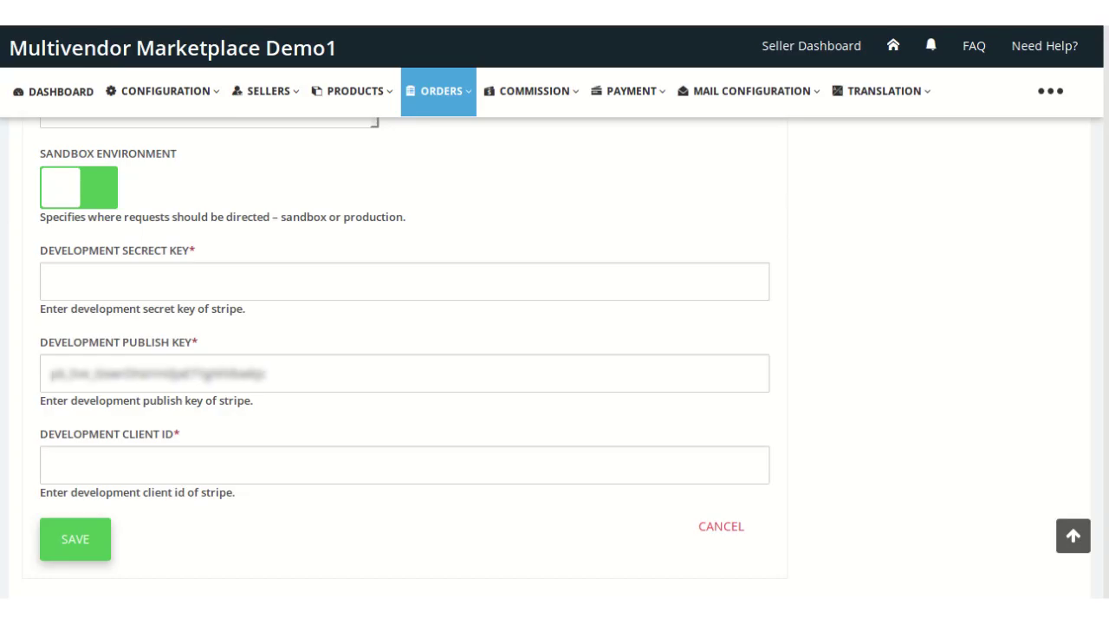
left_click(52, 282)
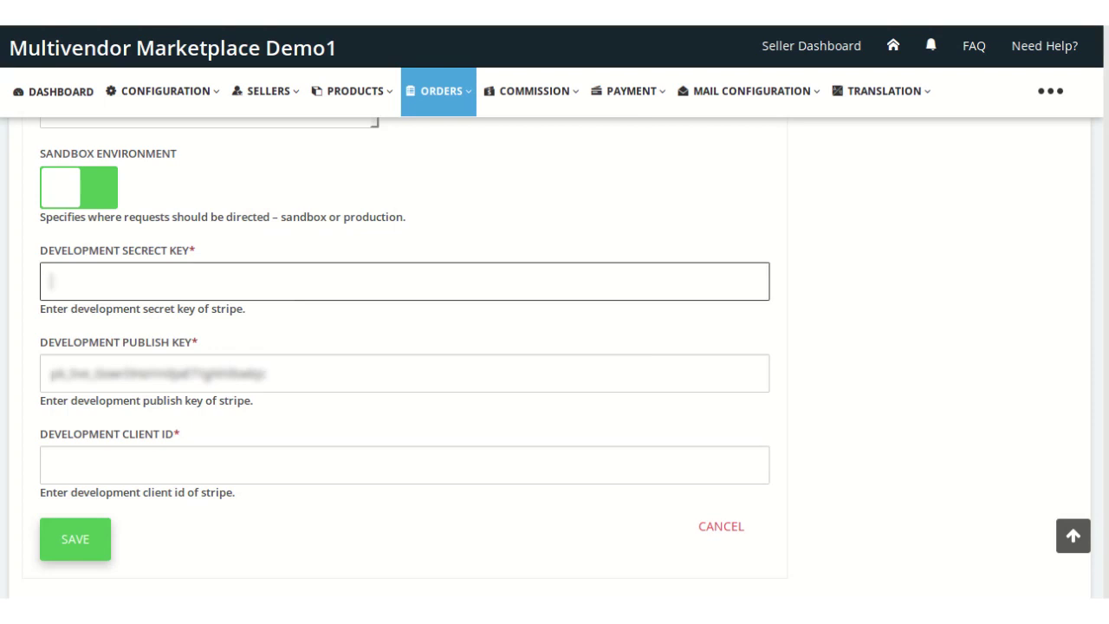
key("ctrl+v")
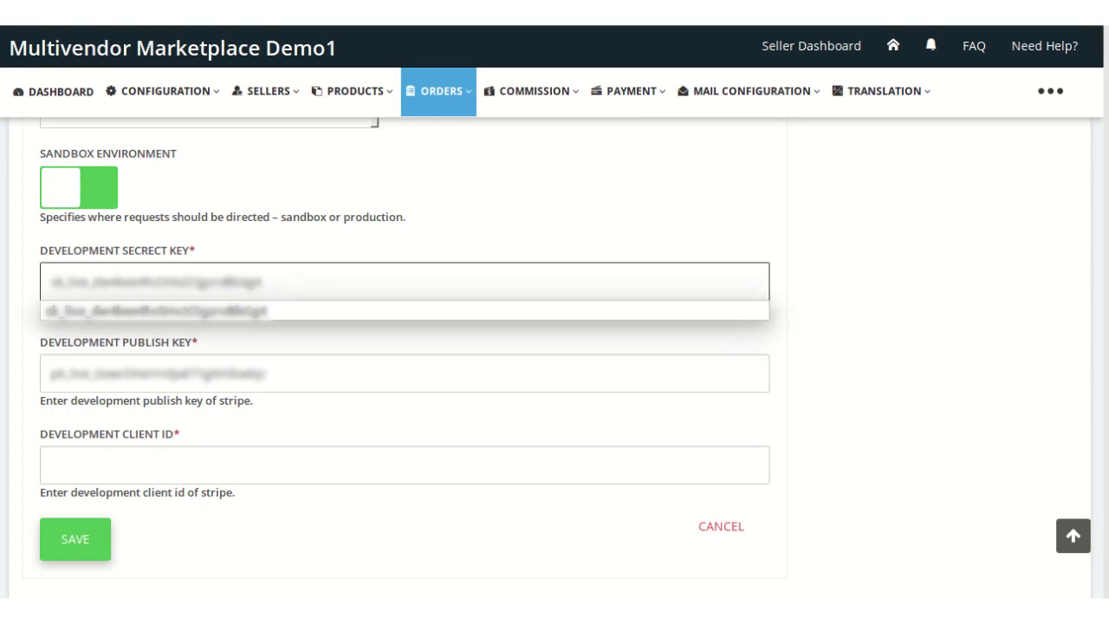
left_click(520, 331)
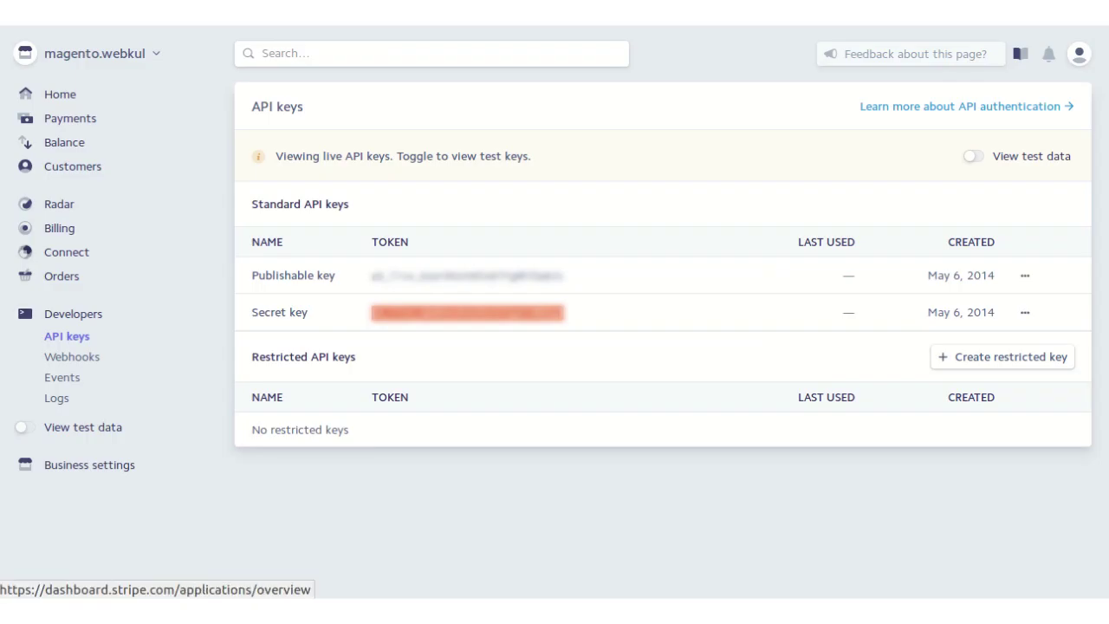
- Copy the live mode client ID from Stripe's Connect settings, paste it as Multivendor Marketplace's Development Client ID, and save the Stripe method
left_click(67, 251)
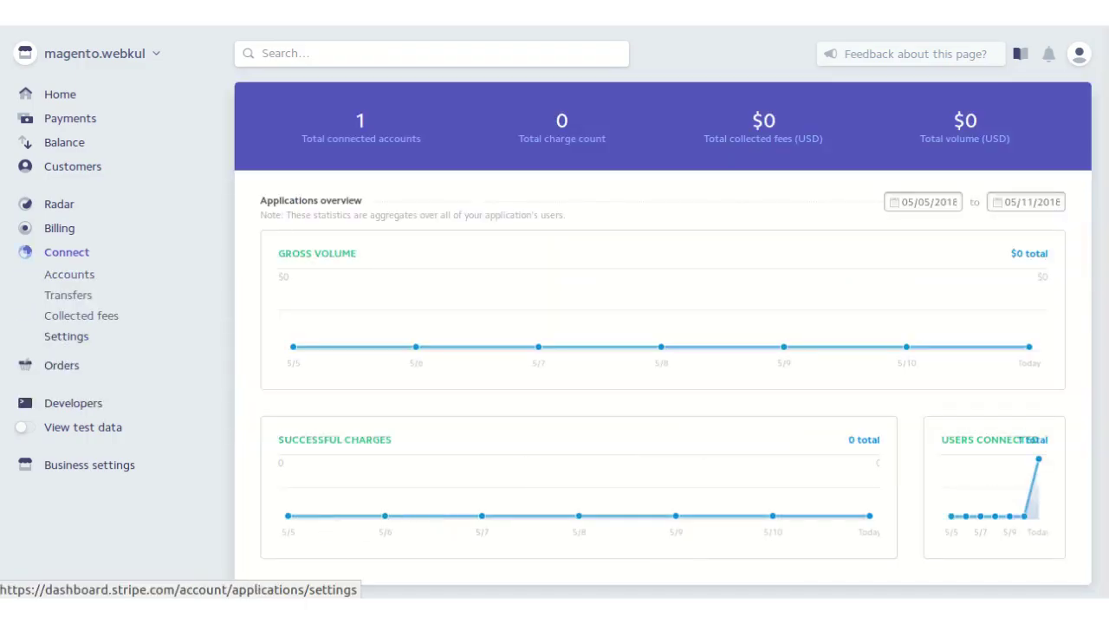
left_click(67, 336)
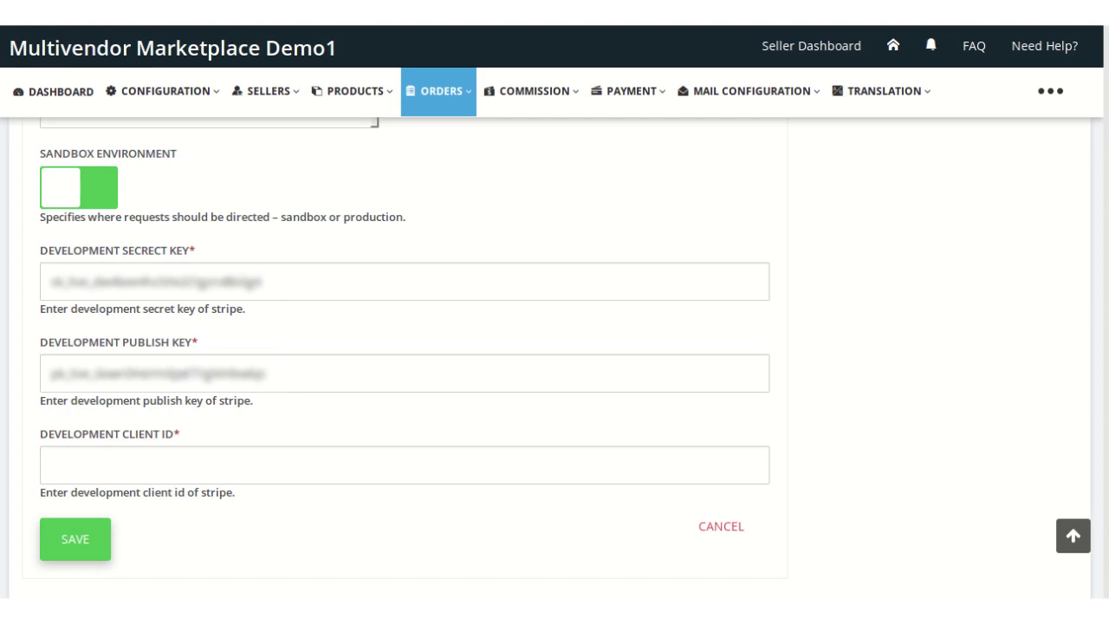
left_click(52, 465)
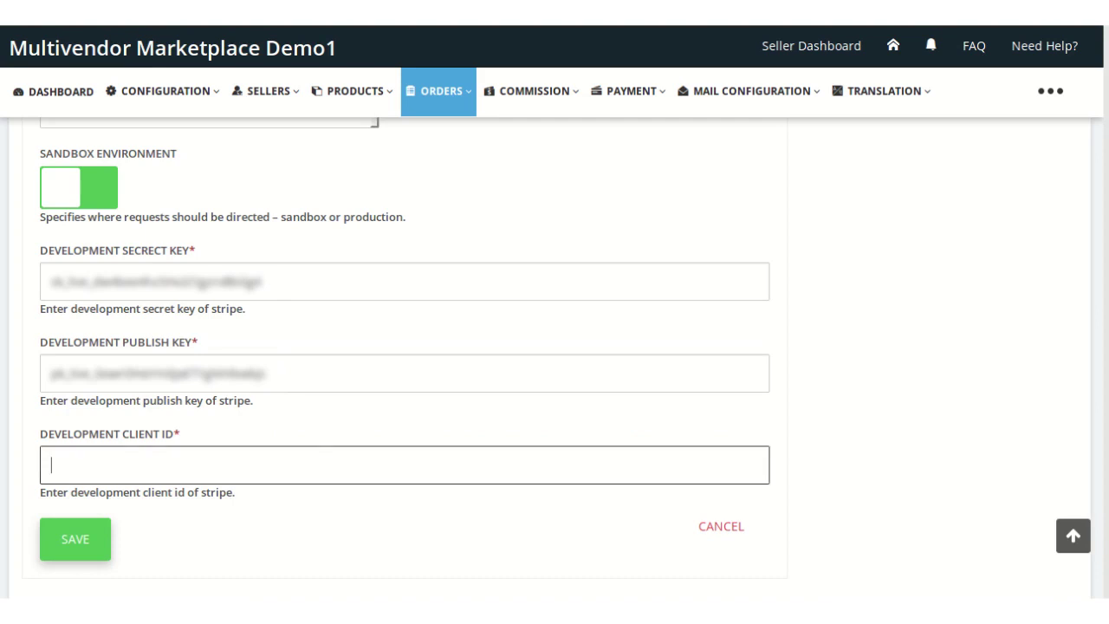
key("ctrl+v")
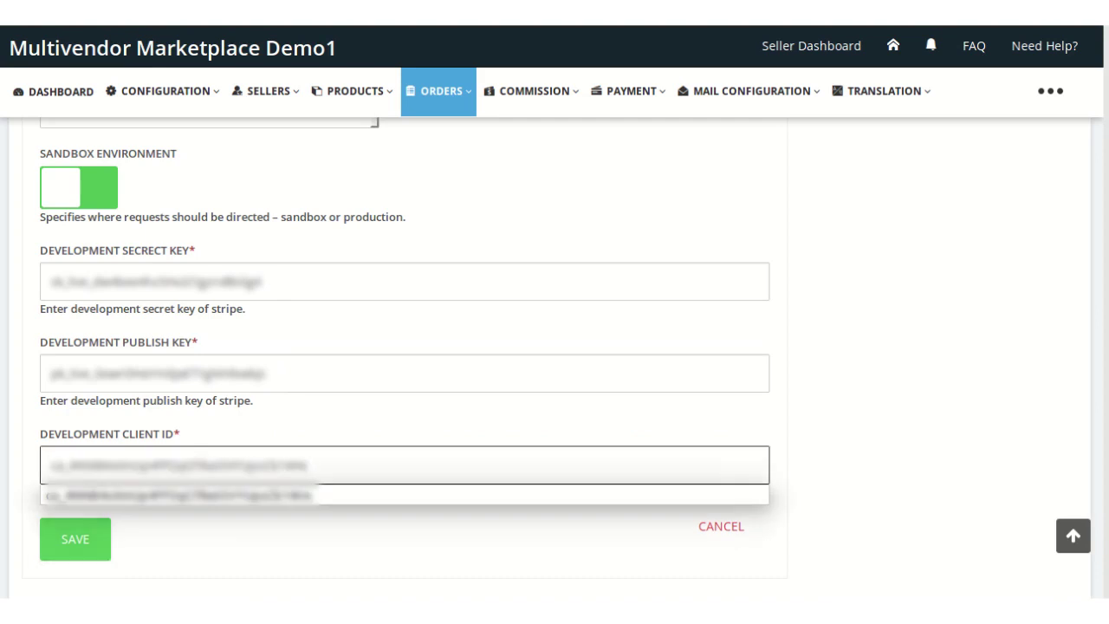
left_click(76, 539)
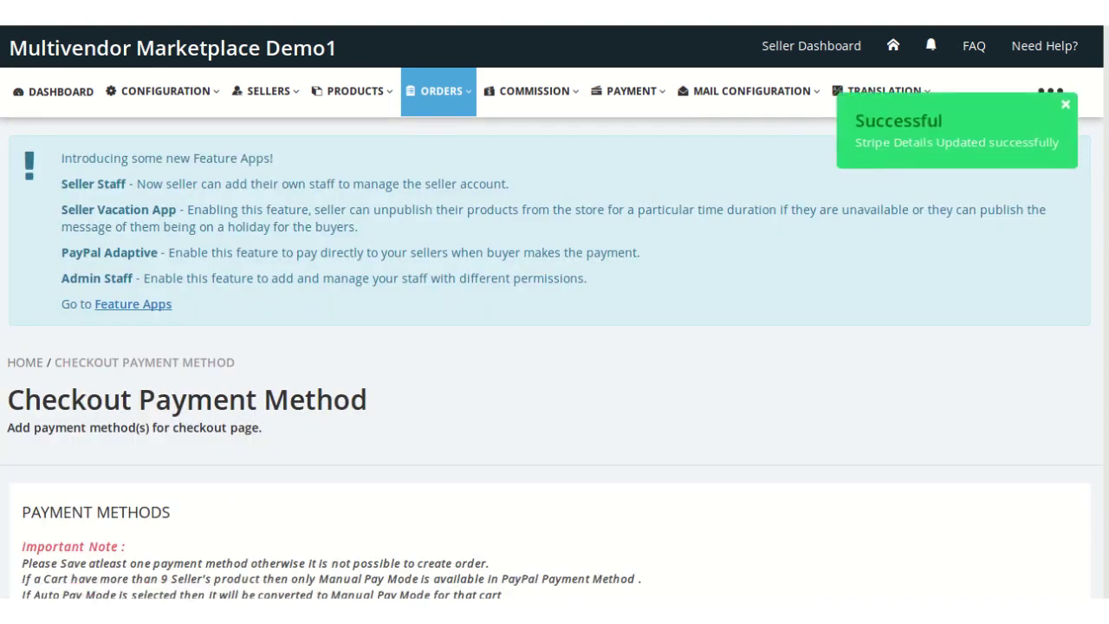
scroll(555, 346, "down", 3)
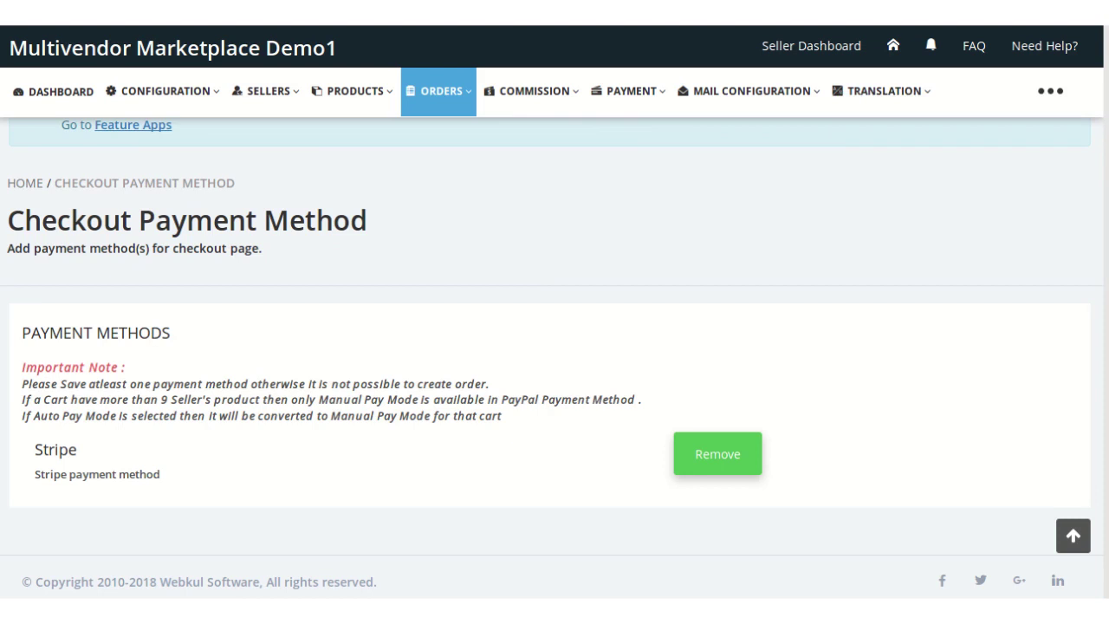
- Open the marketplace configuration Instructions and copy the redirect URI given for Stripe Connect
mouse_move(164, 91)
left_click(210, 139)
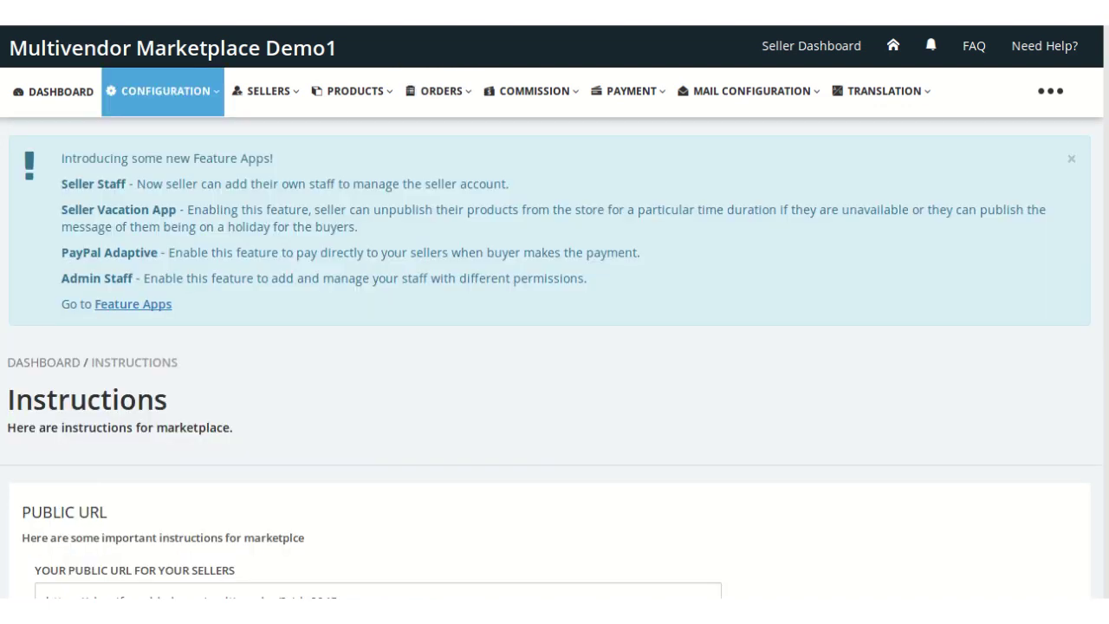
scroll(554, 347, "down", 10)
scroll(555, 347, "down", 10)
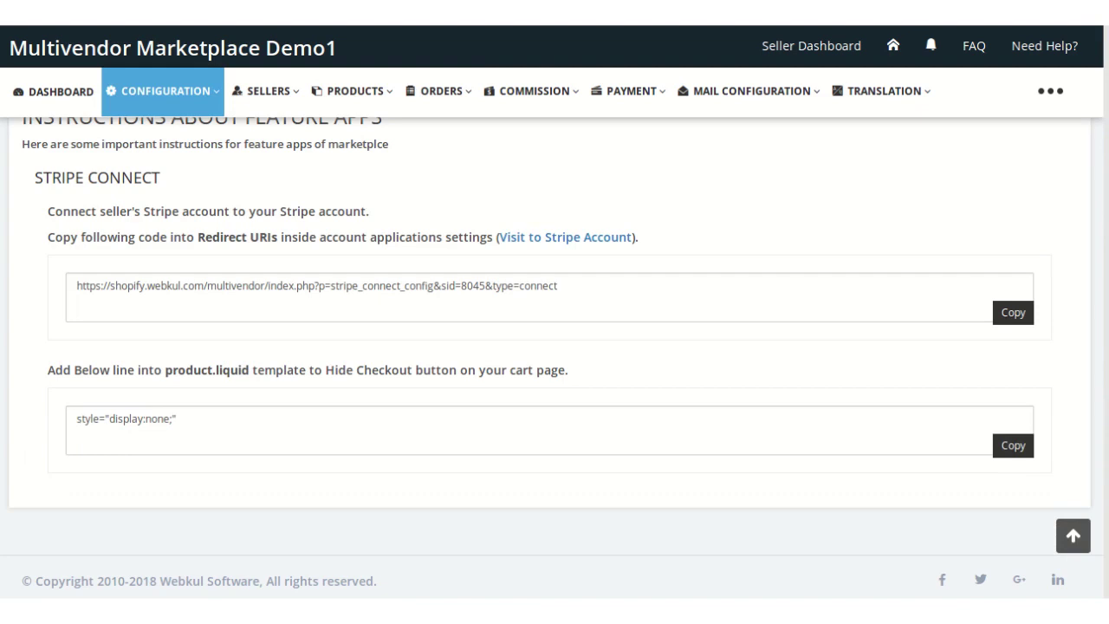
left_click(1012, 312)
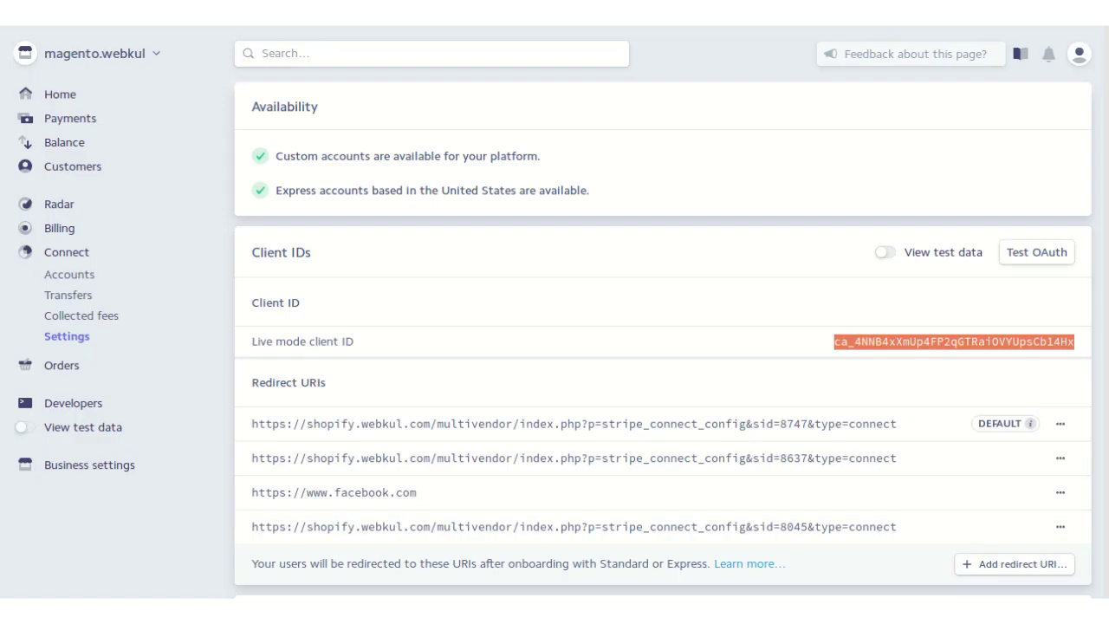
- In the Stripe dashboard's Connect settings, add the copied marketplace URL as a new redirect URI
scroll(663, 341, "down", 3)
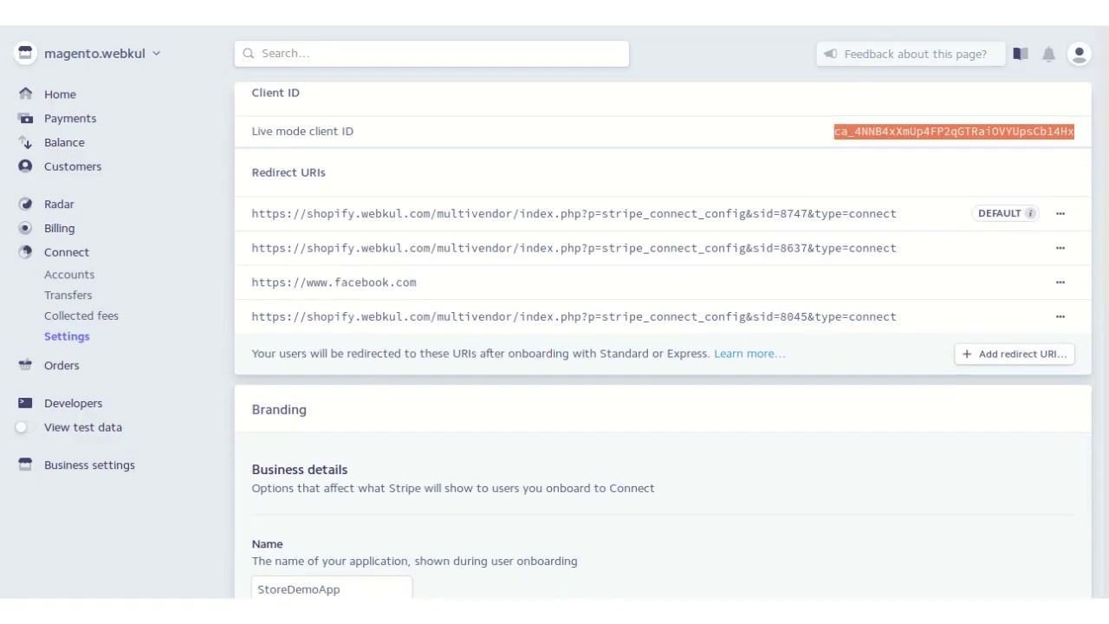
left_click(1014, 353)
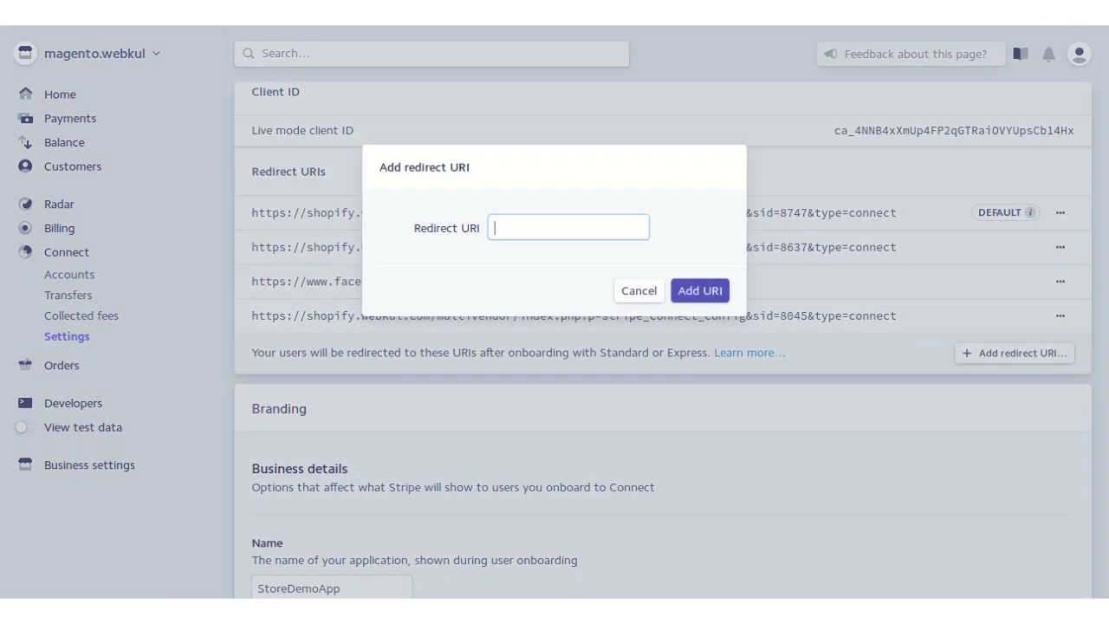
key("ctrl+v")
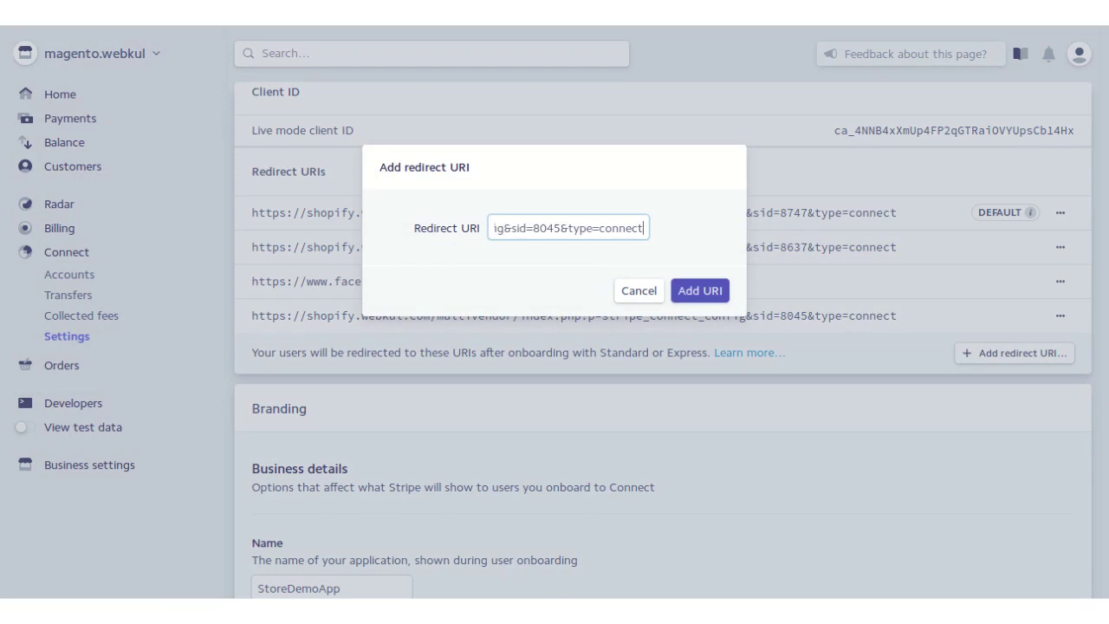
key("Return")
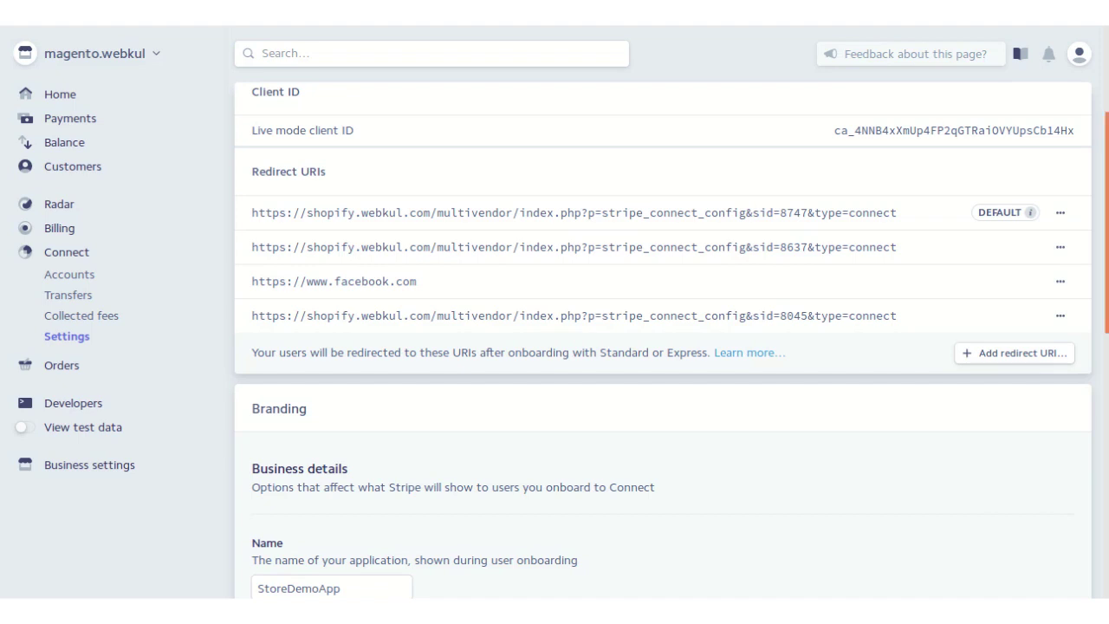
scroll(663, 346, "up", 3)
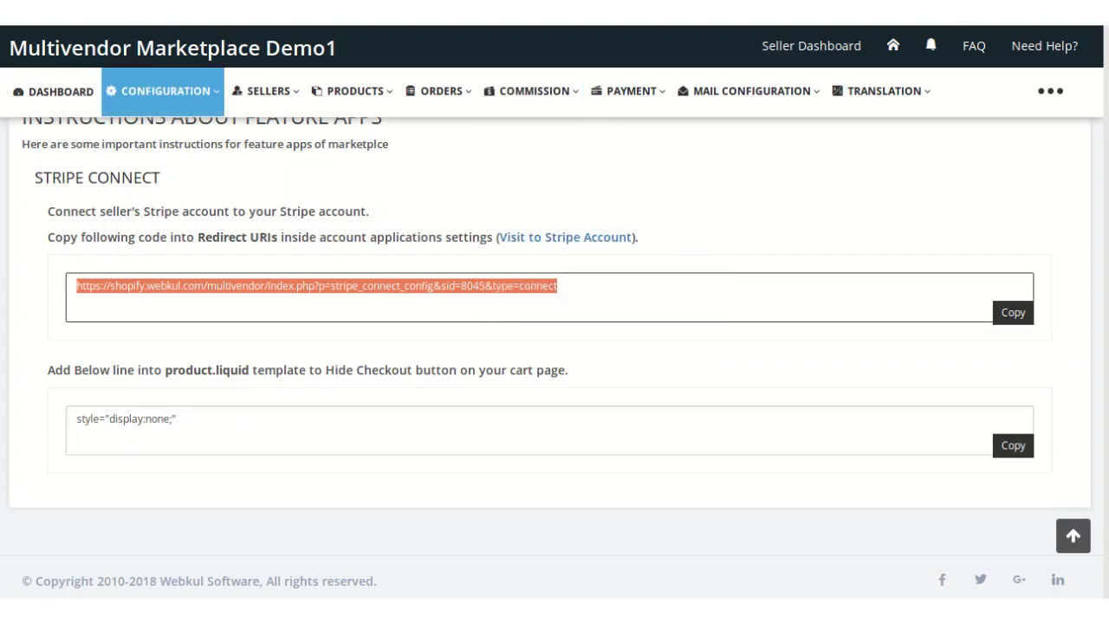
- From the marketplace's Seller Dashboard, open Stripe Connect Config and connect the seller's magento.webkul Stripe account to StoreDemoApp
left_click(177, 418)
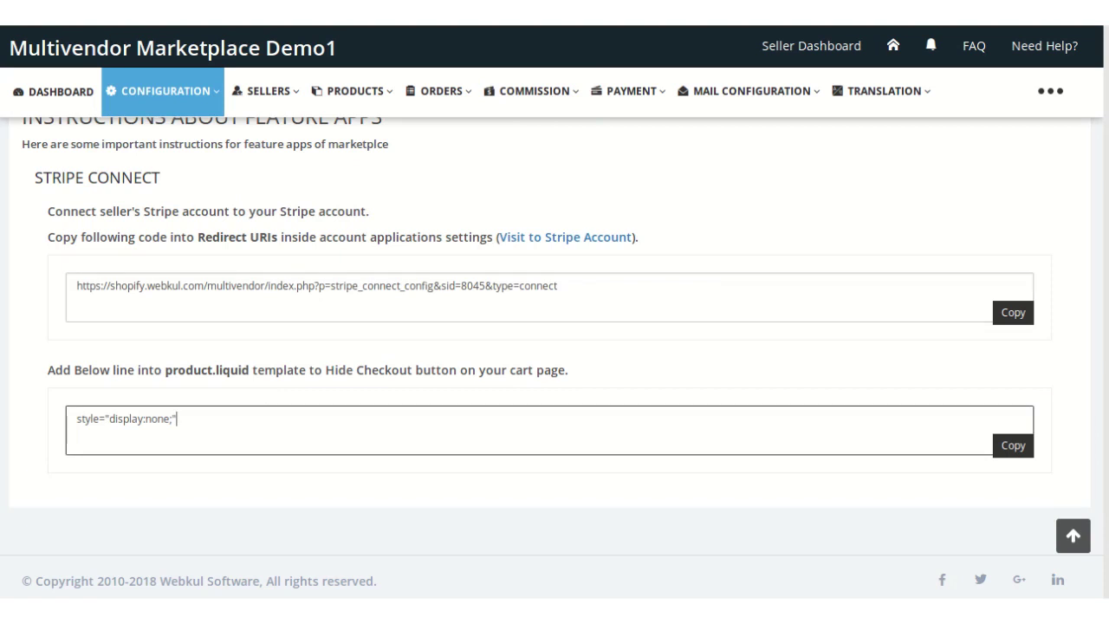
scroll(555, 347, "up", 10)
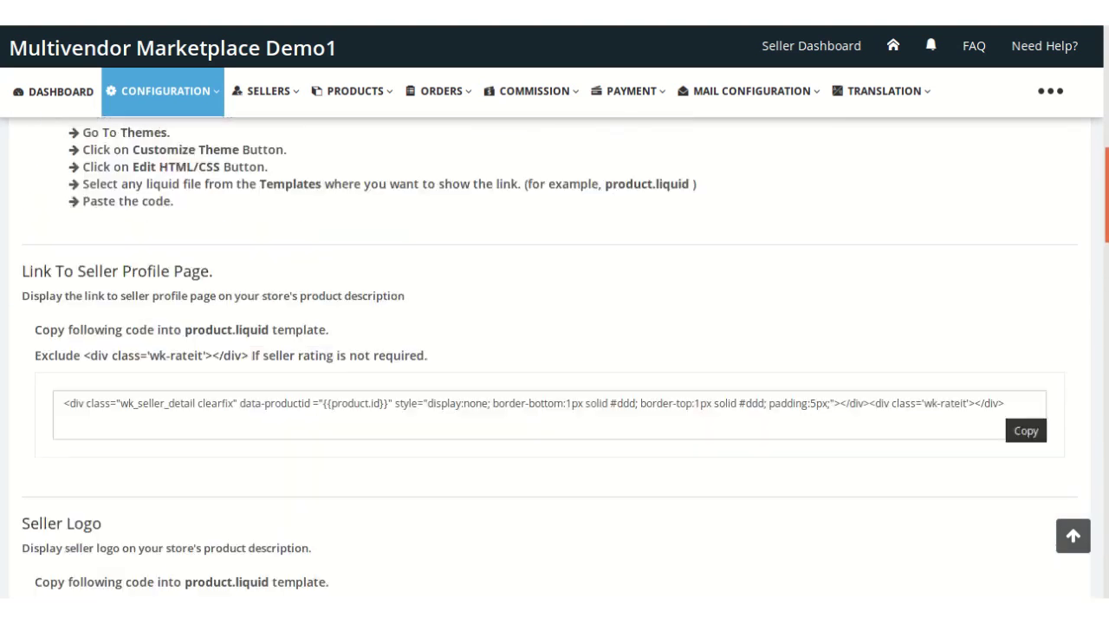
scroll(555, 346, "up", 10)
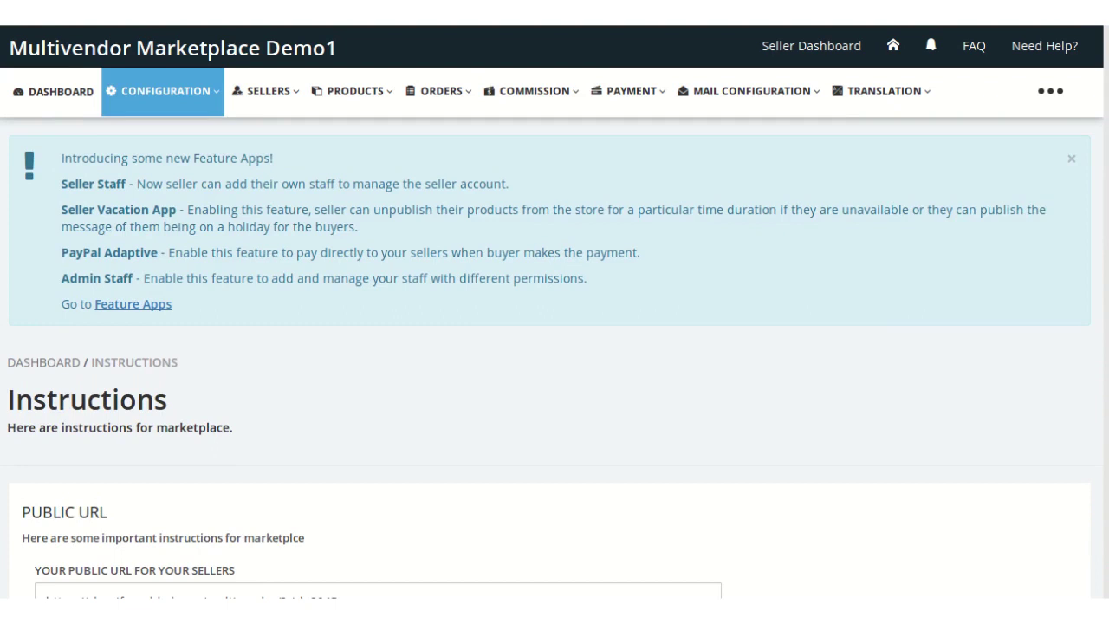
left_click(811, 46)
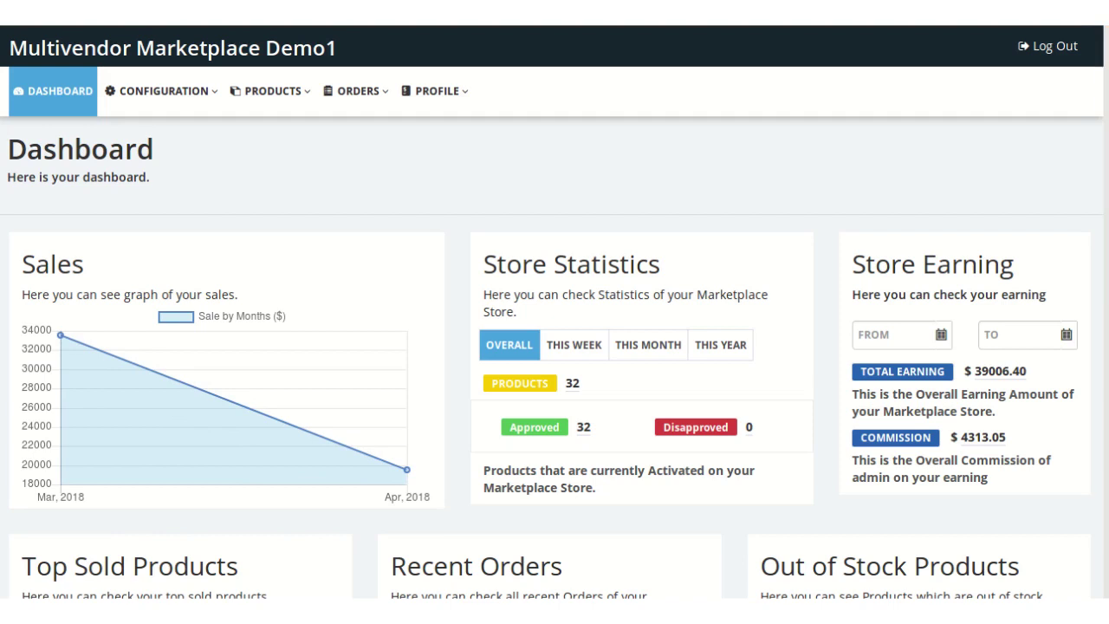
left_click(356, 91)
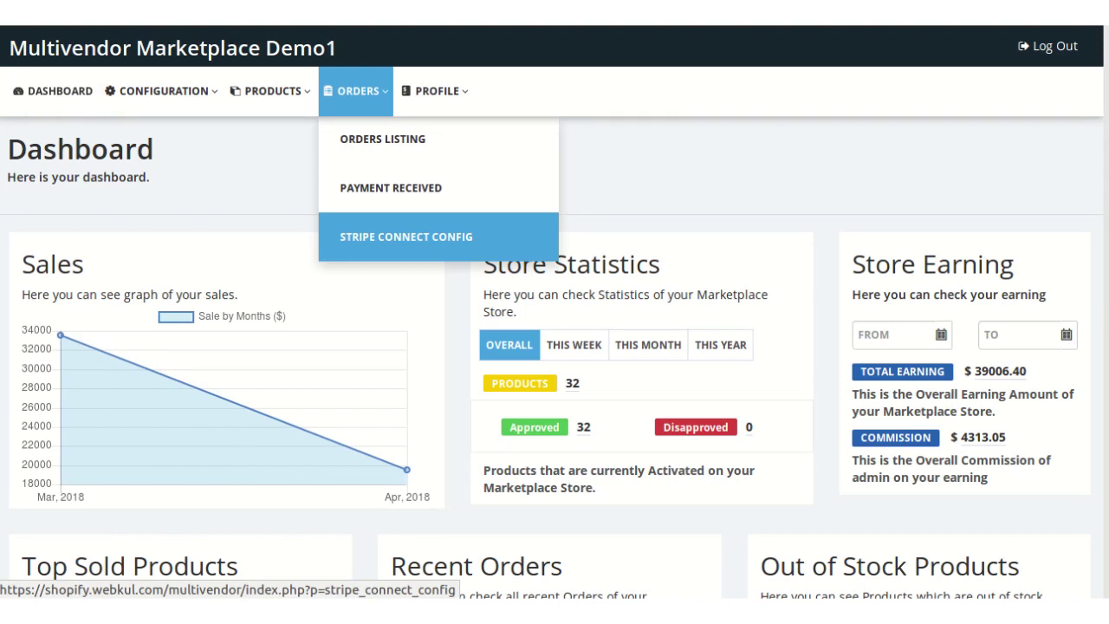
left_click(407, 236)
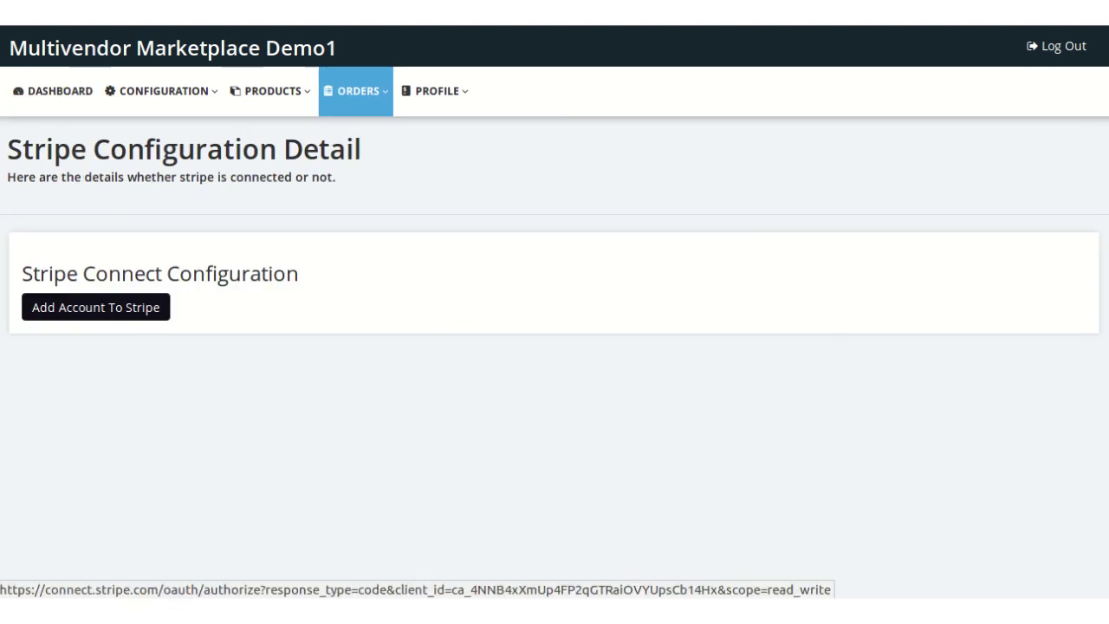
left_click(96, 308)
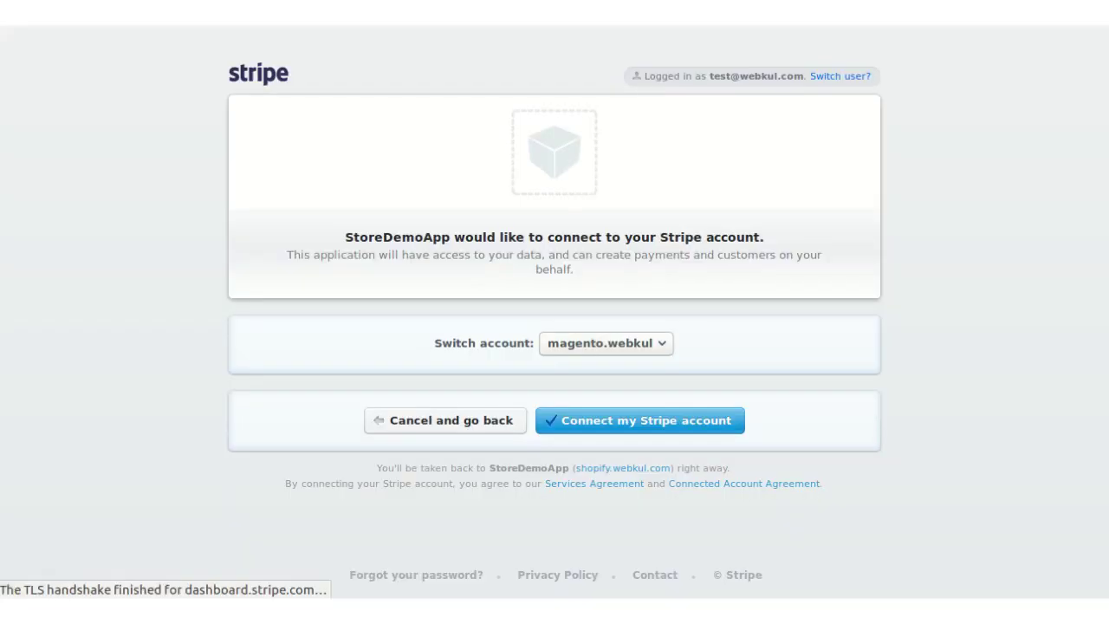
left_click(640, 421)
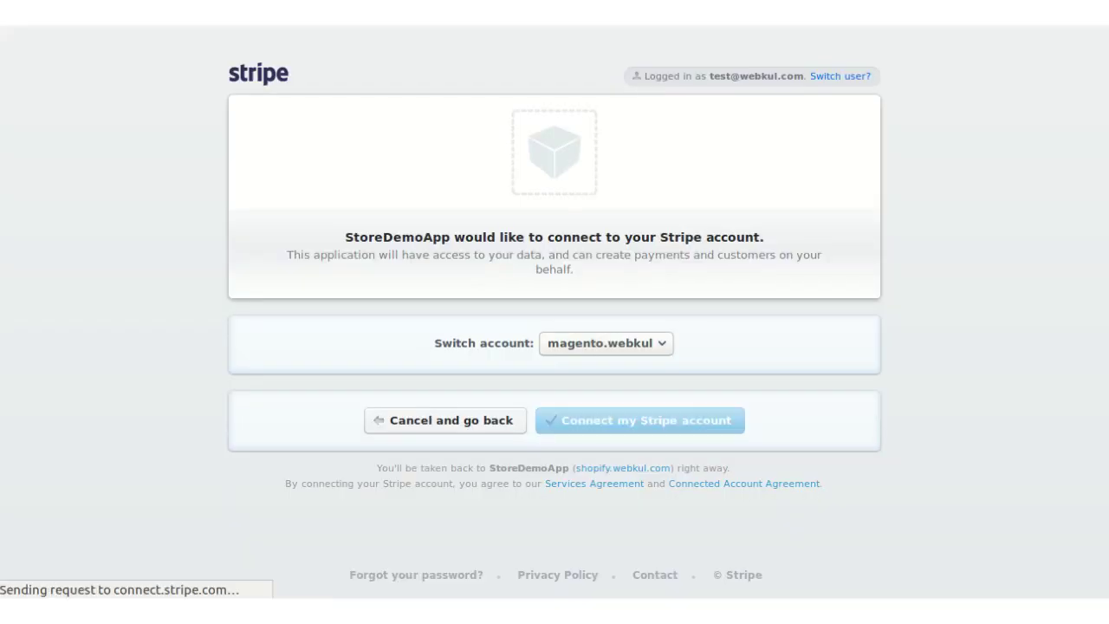